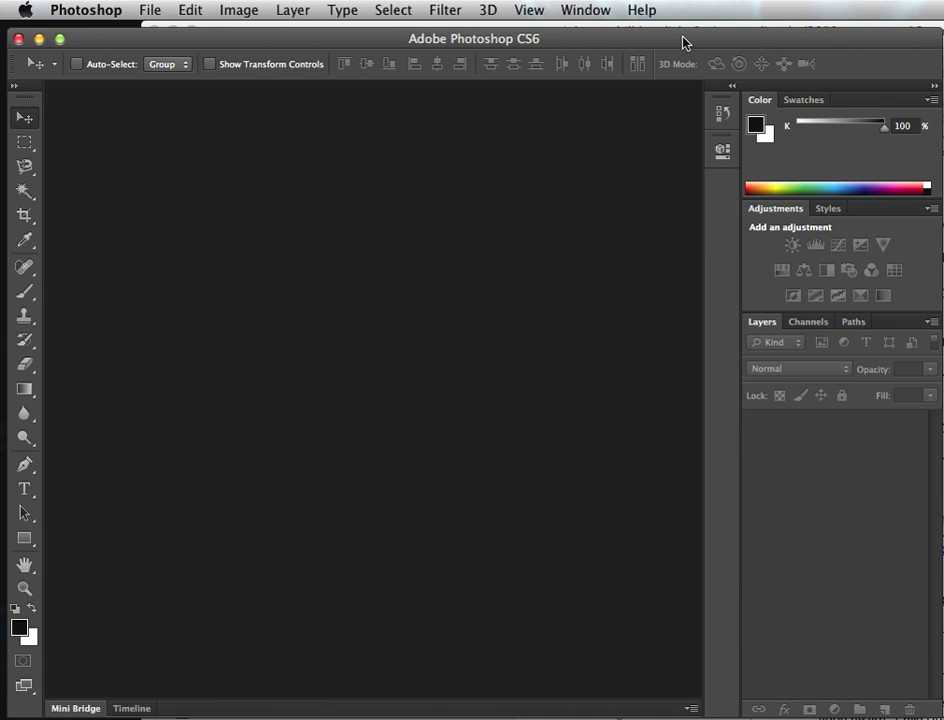
- Reset the Essentials workspace to its default layout and restore default black and white colours
click(600, 12)
mouse_move(620, 55)
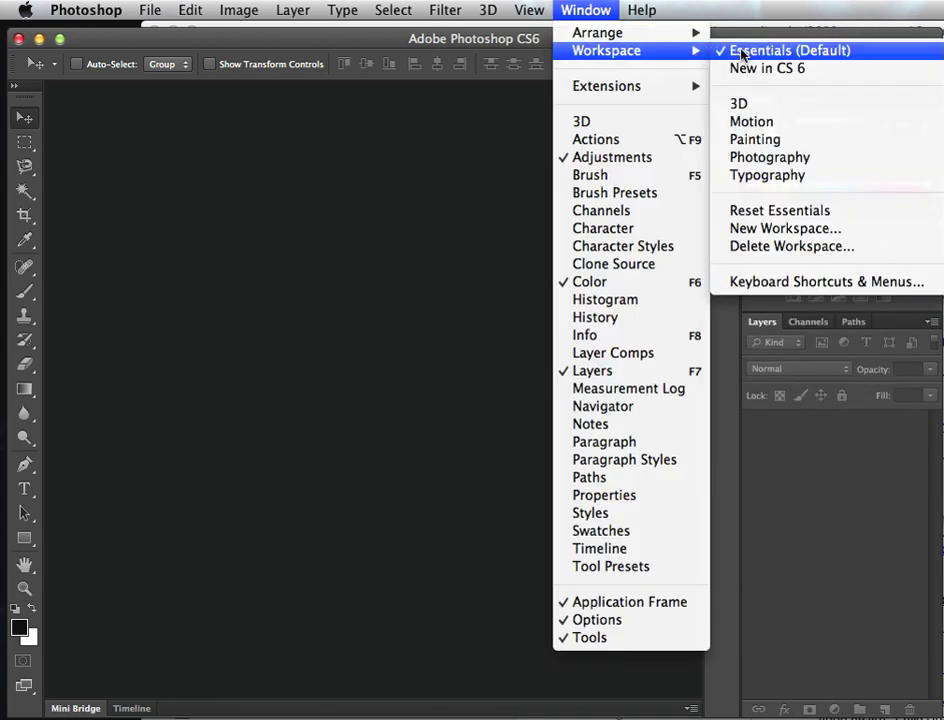
click(760, 210)
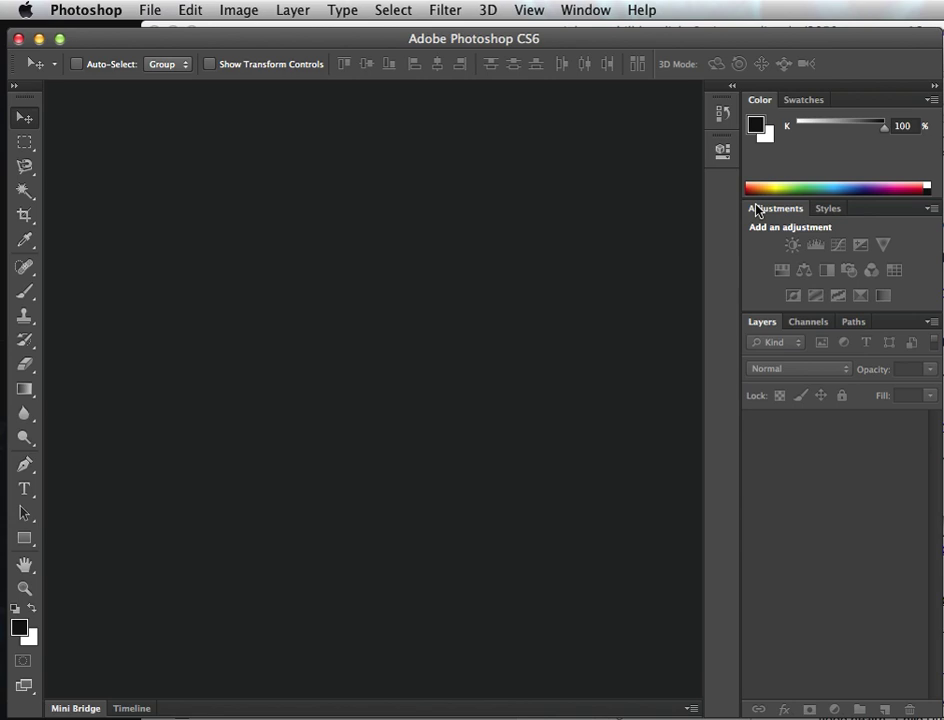
click(14, 609)
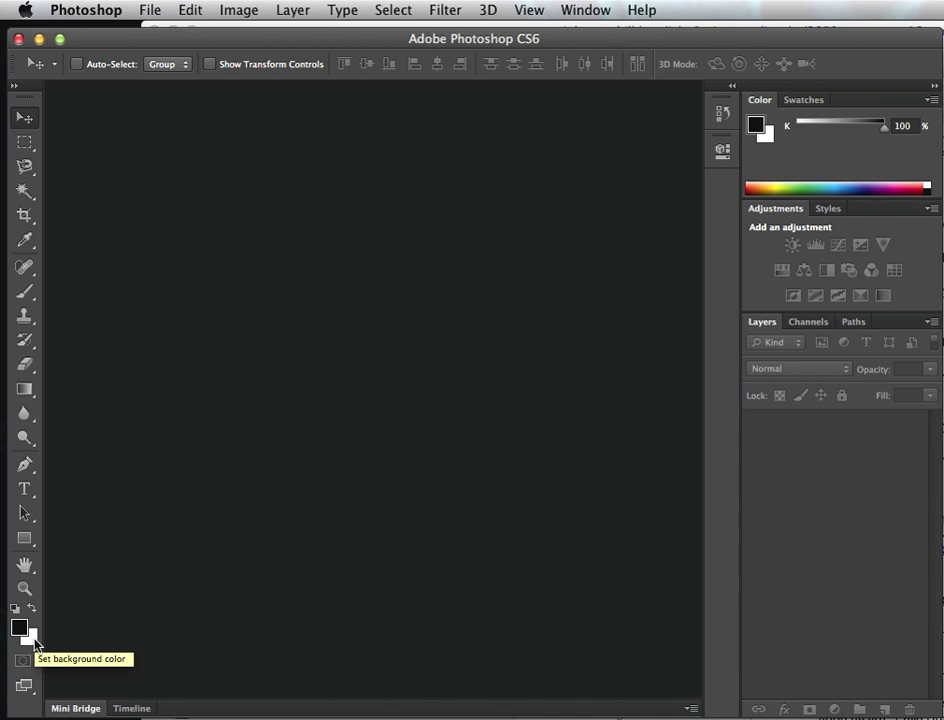
- Create a new document named 'trans', 11 × 11 inches at 150 pixels/inch
click(148, 10)
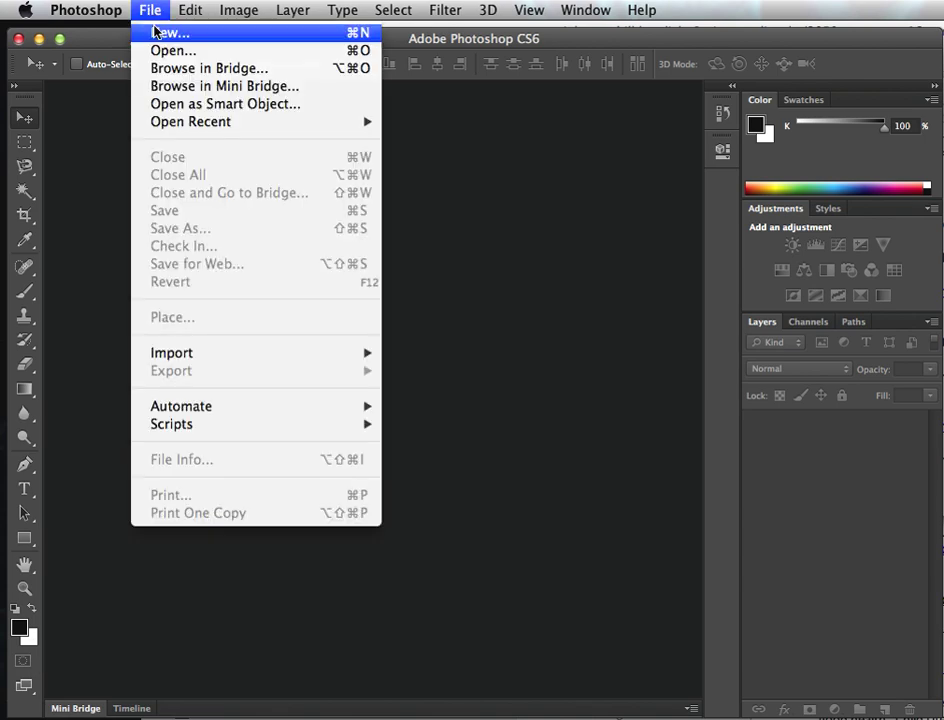
click(160, 32)
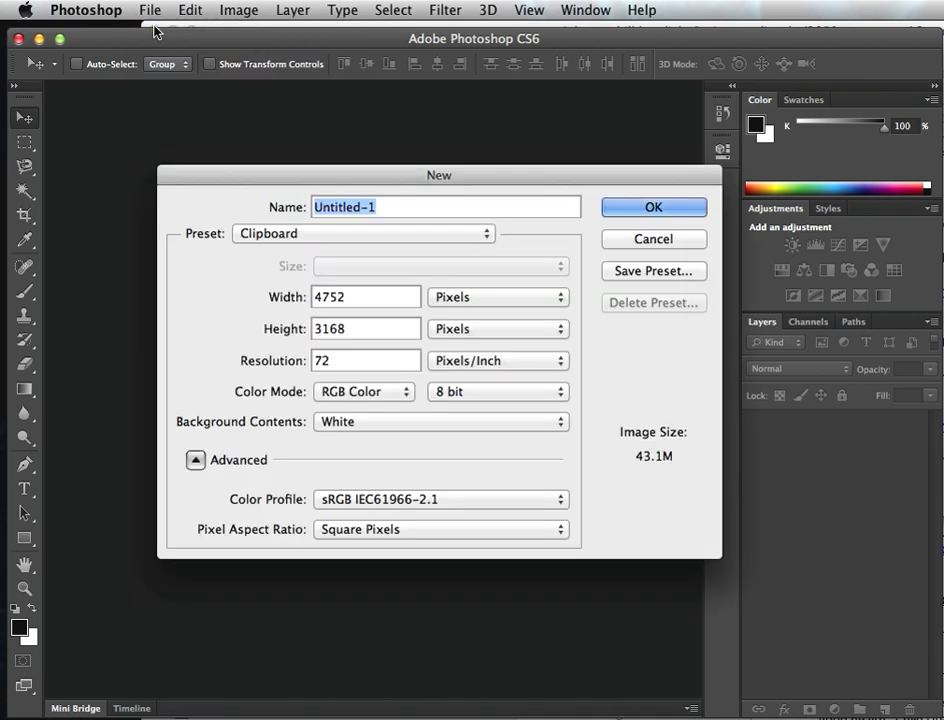
text(trans)
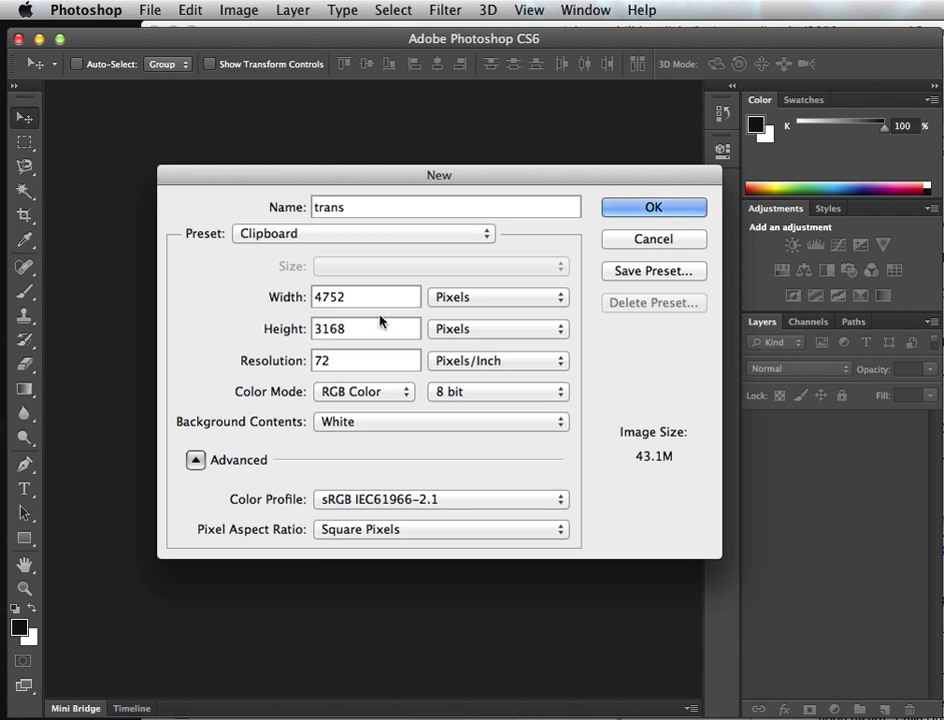
click(449, 297)
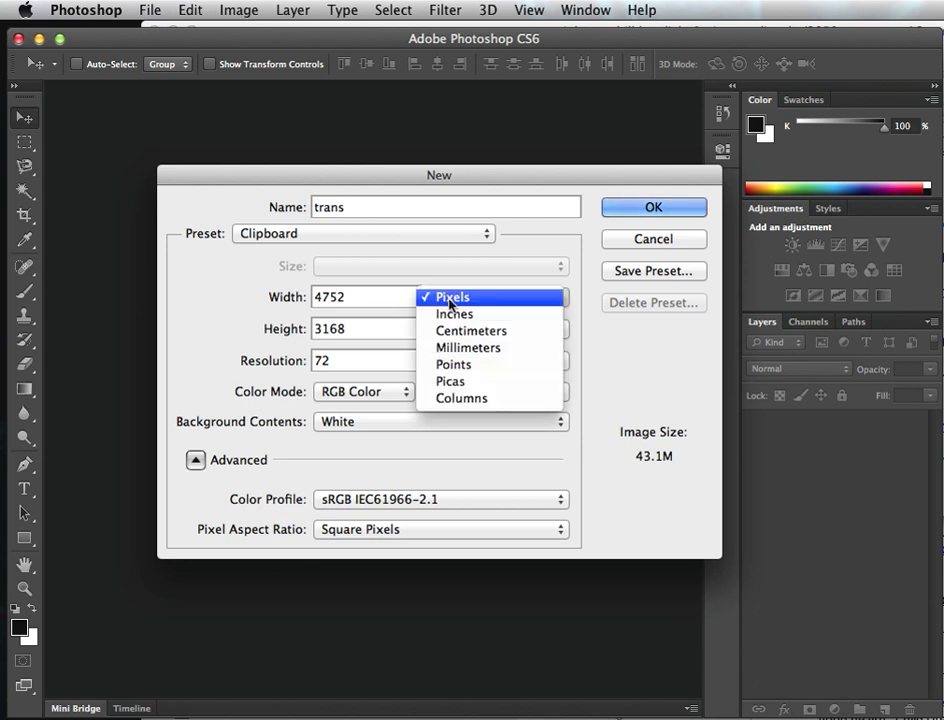
click(449, 313)
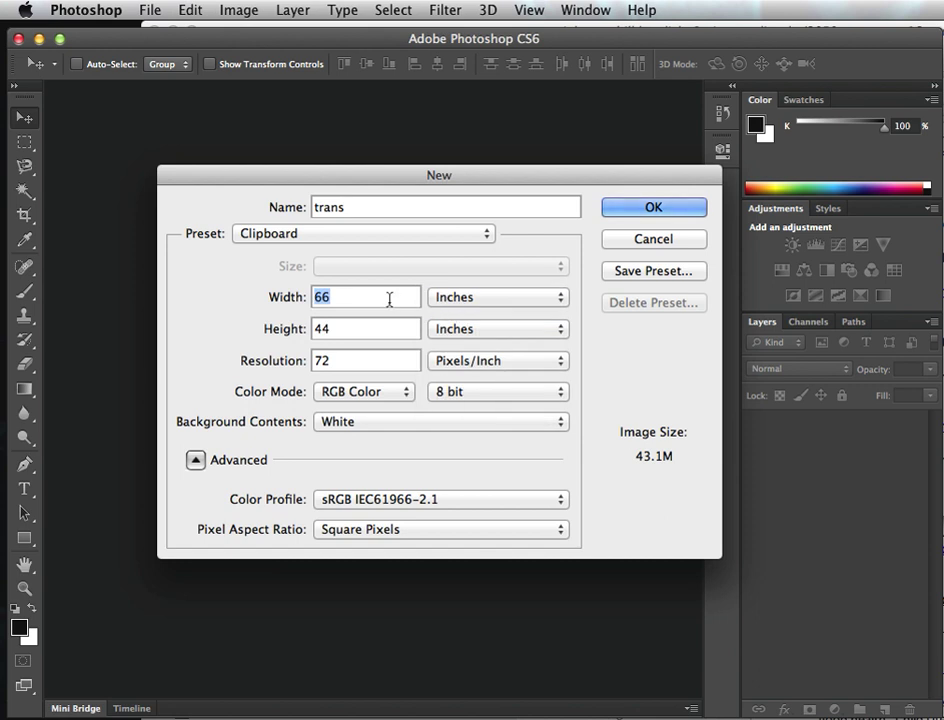
text(111)
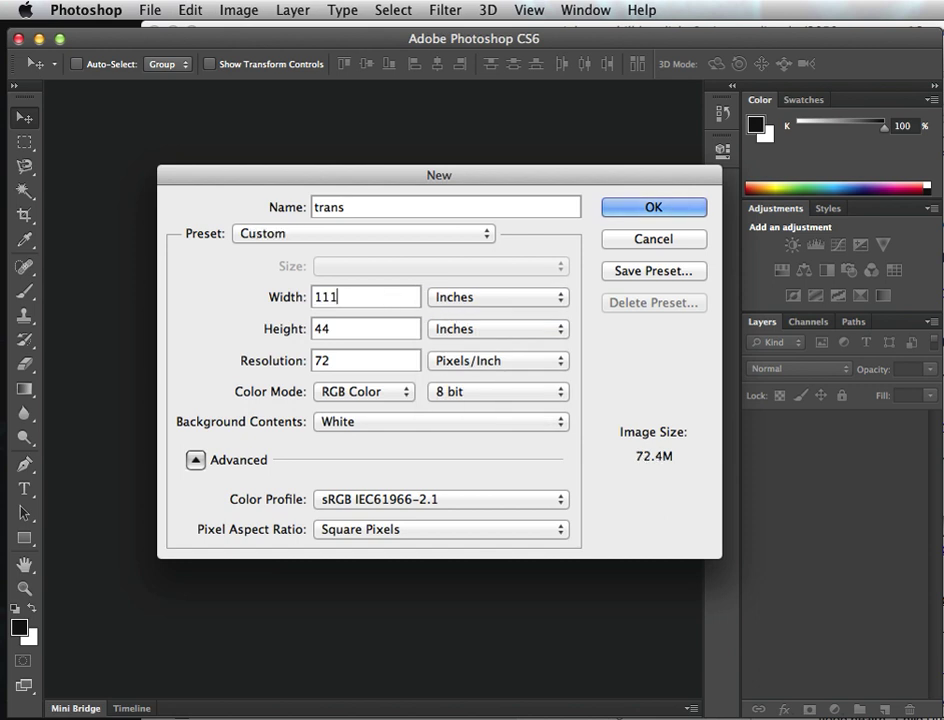
key(BackSpace)
key(Tab)
text(11)
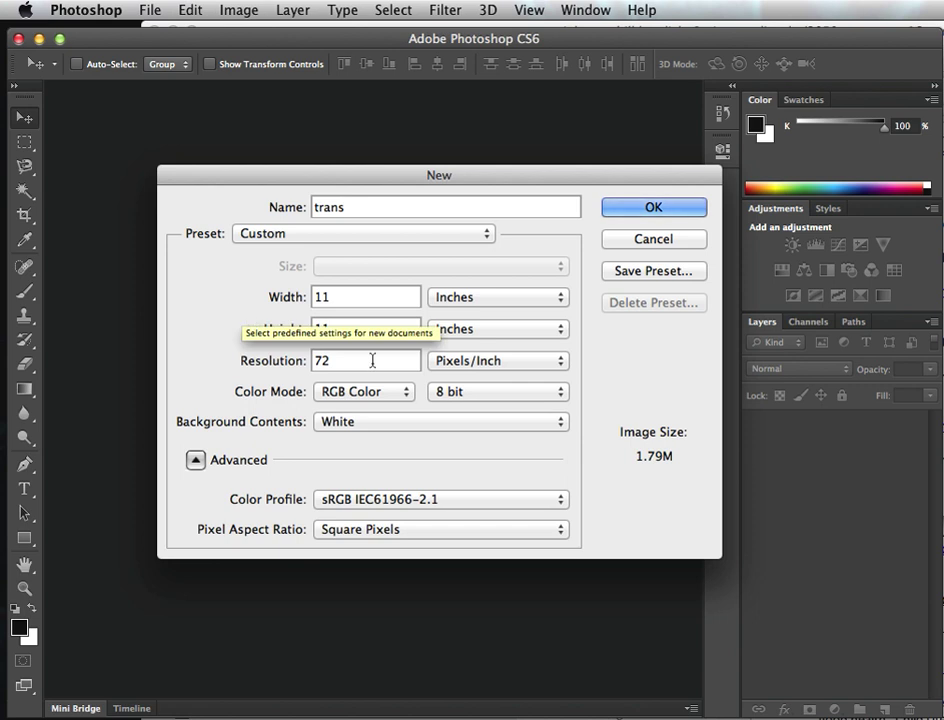
key(Tab)
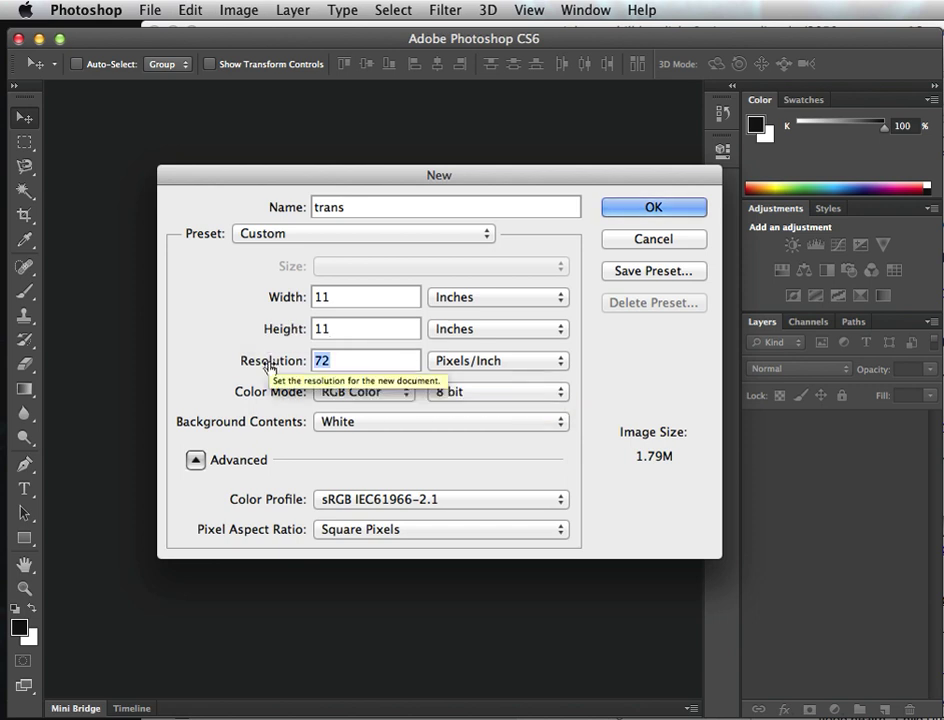
text(150)
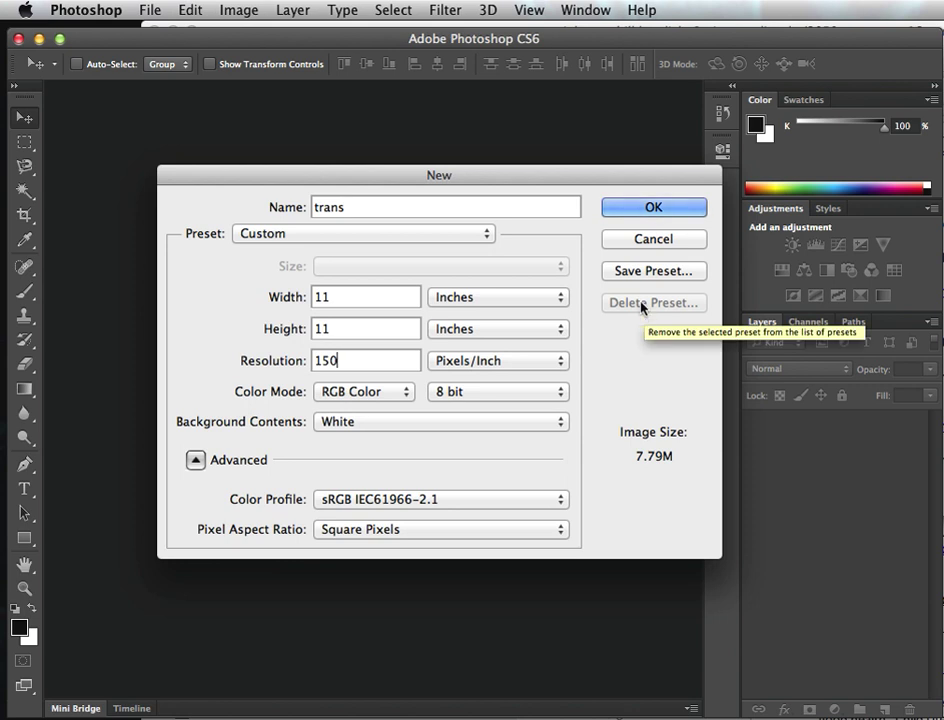
click(640, 205)
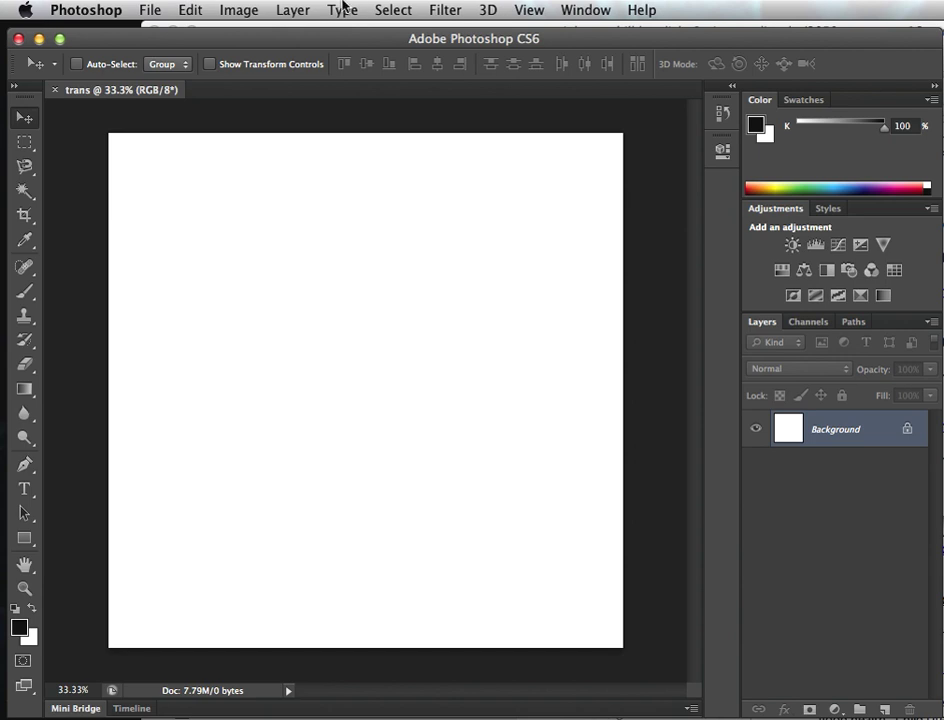
- Place IMG_0830-13x11.jpg, found by searching '13x11' in the 05202012-MT folder, onto the canvas
click(156, 9)
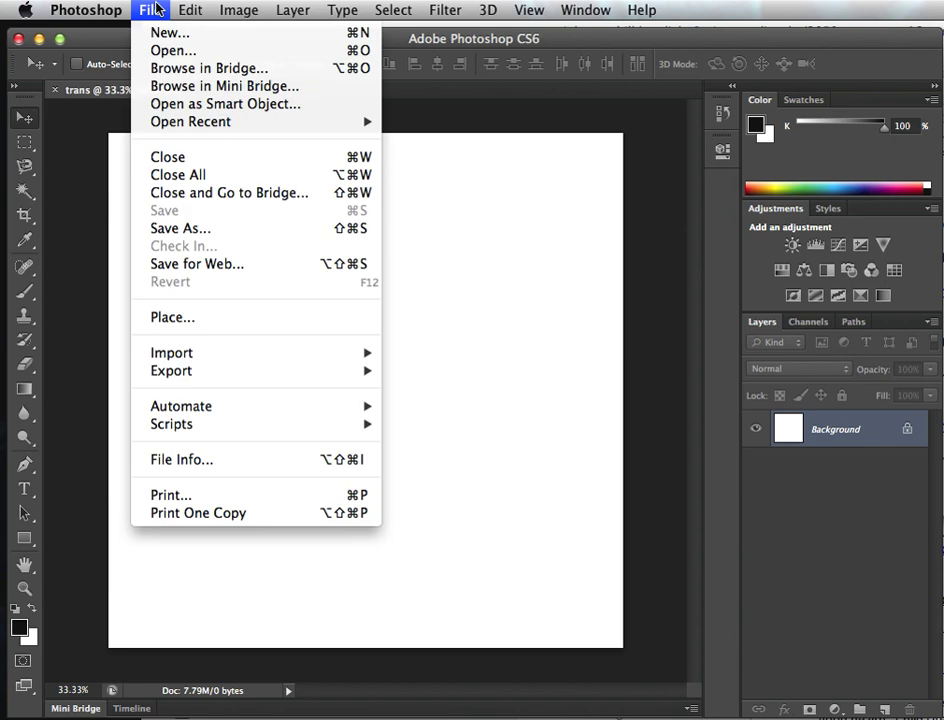
click(144, 318)
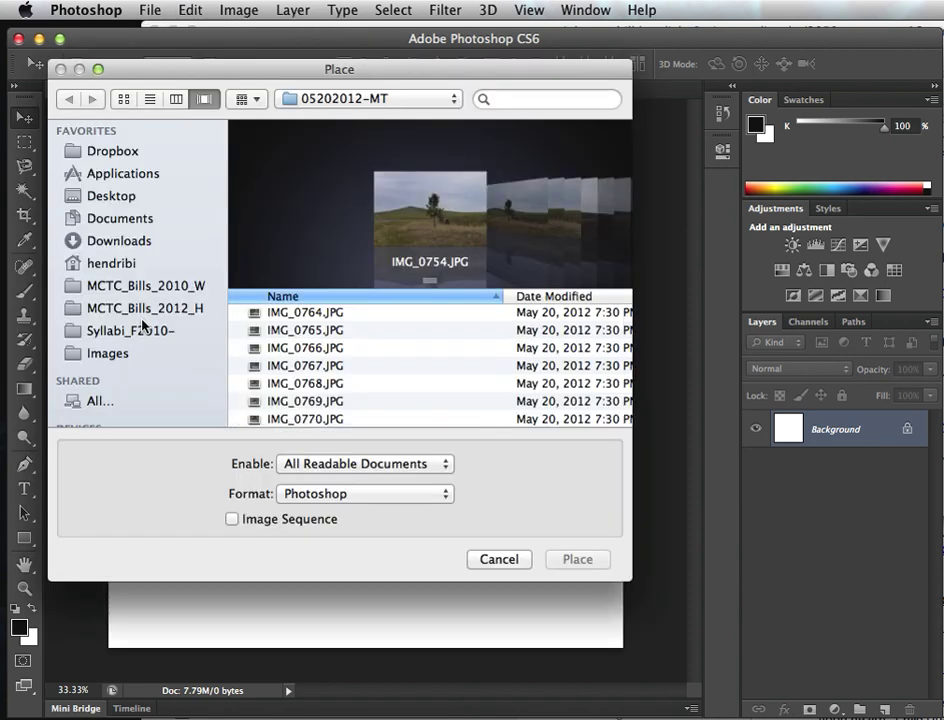
click(518, 100)
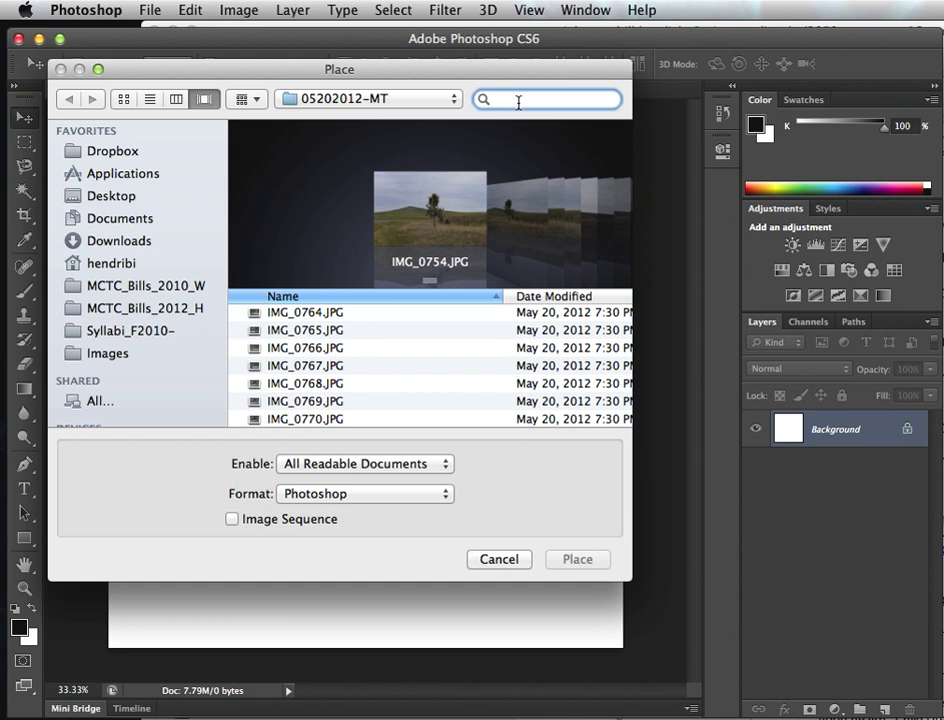
text(13)
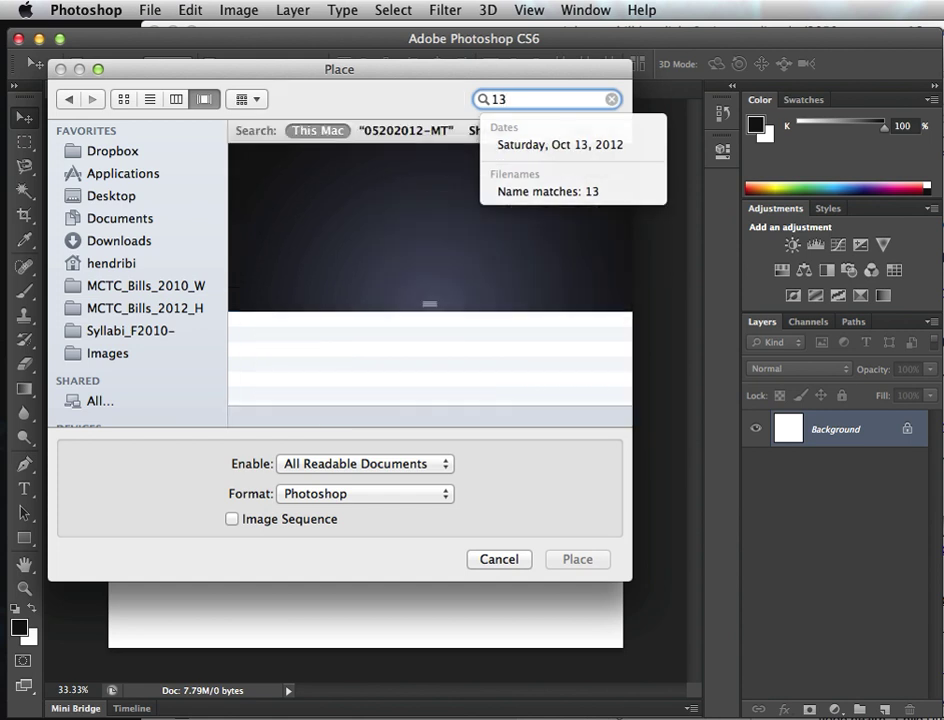
text(x11)
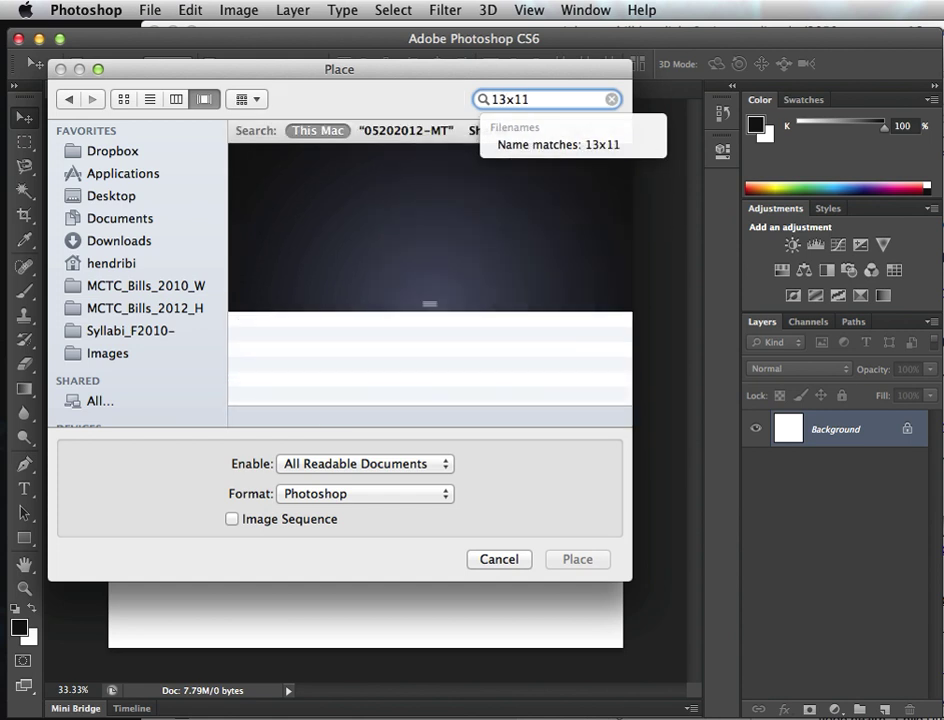
click(427, 131)
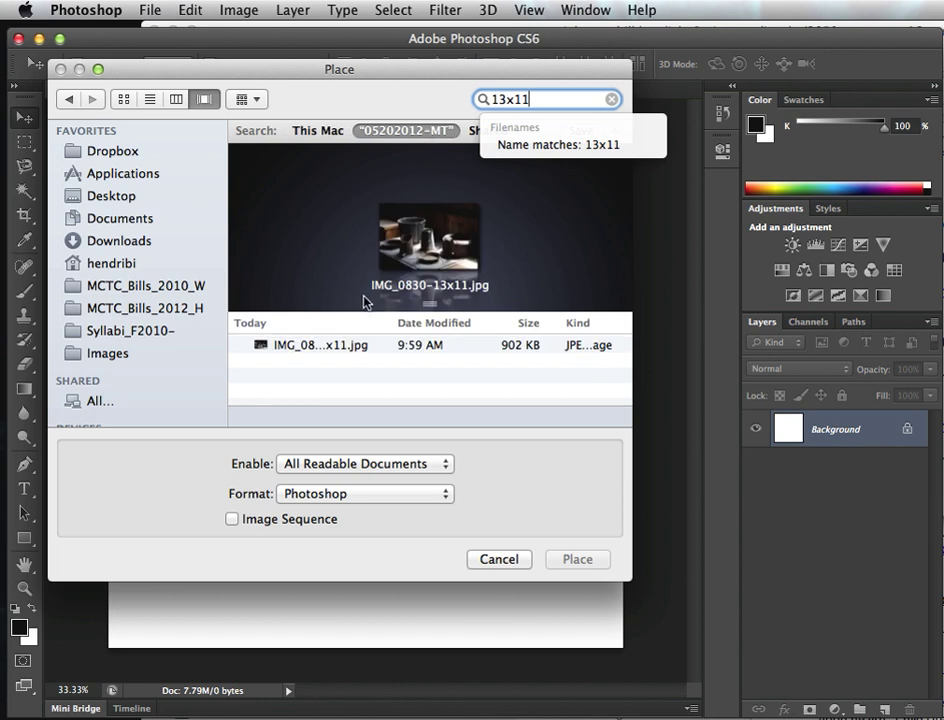
click(354, 347)
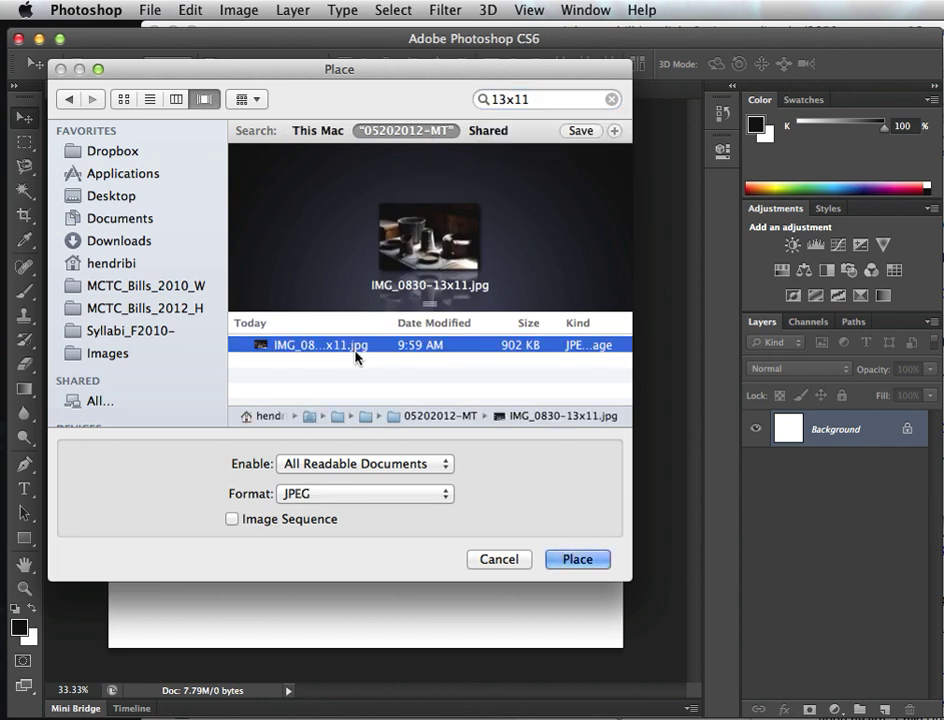
click(576, 560)
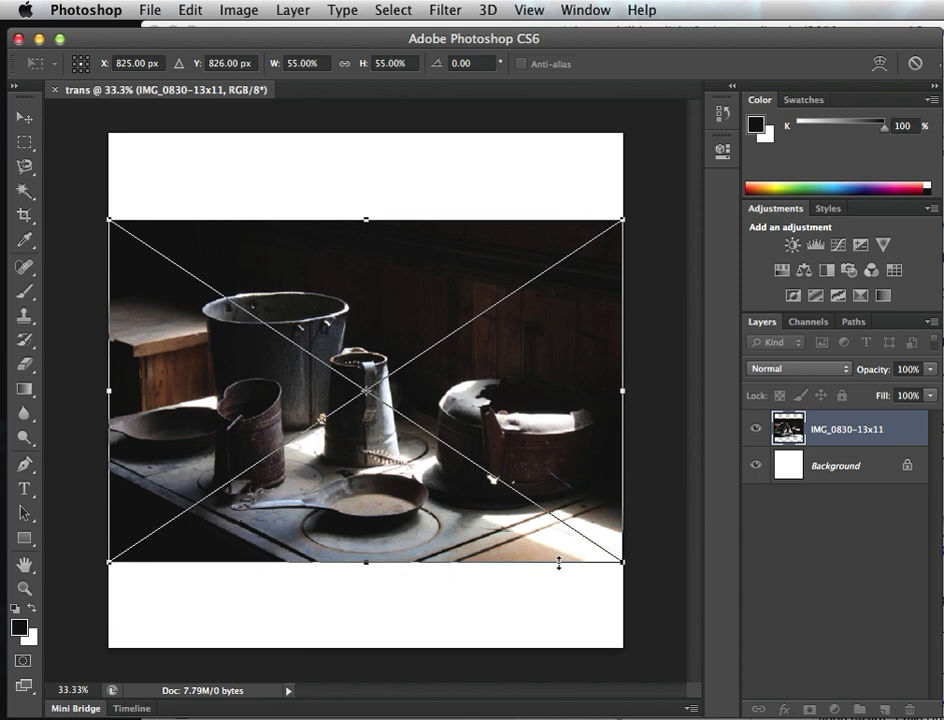
- Enlarge the placed photo to 96.6% and shift it to fill the square canvas, then commit
drag(407, 310, 411, 228)
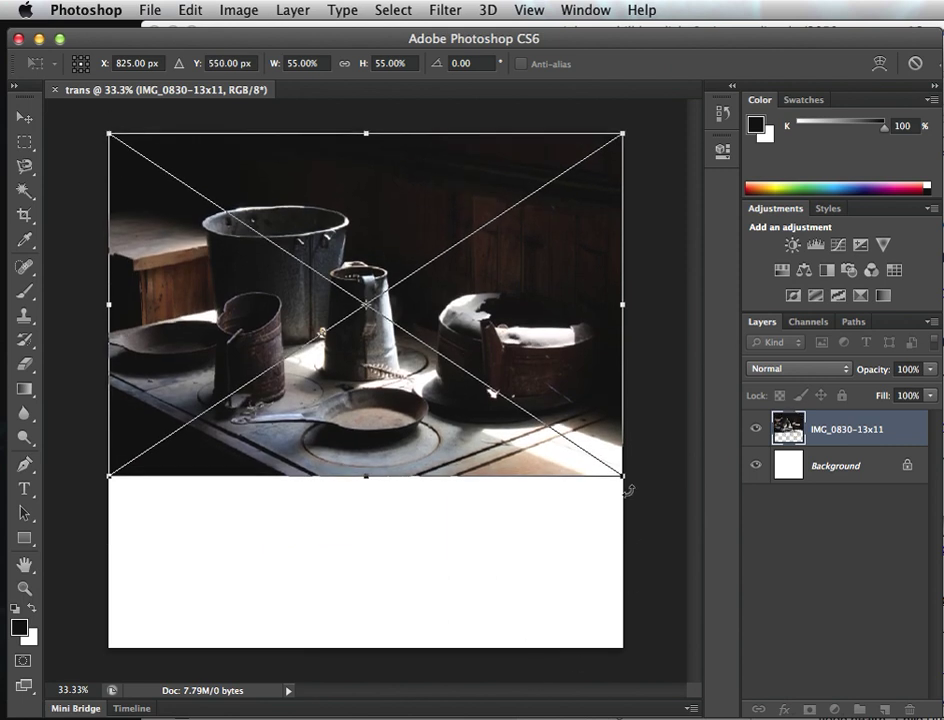
drag(628, 490, 880, 719)
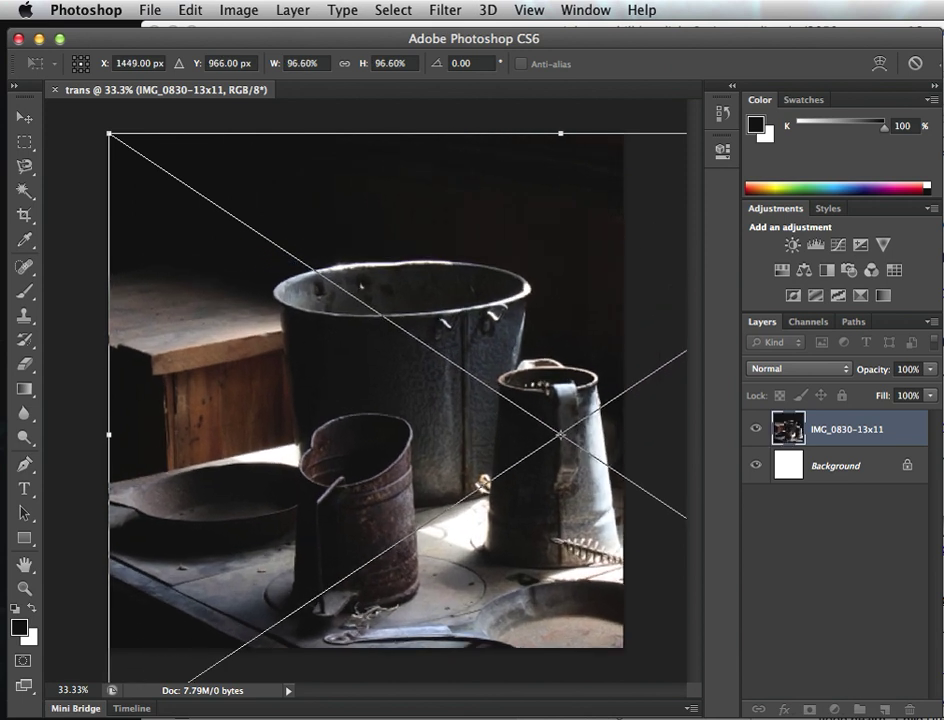
drag(383, 372, 266, 312)
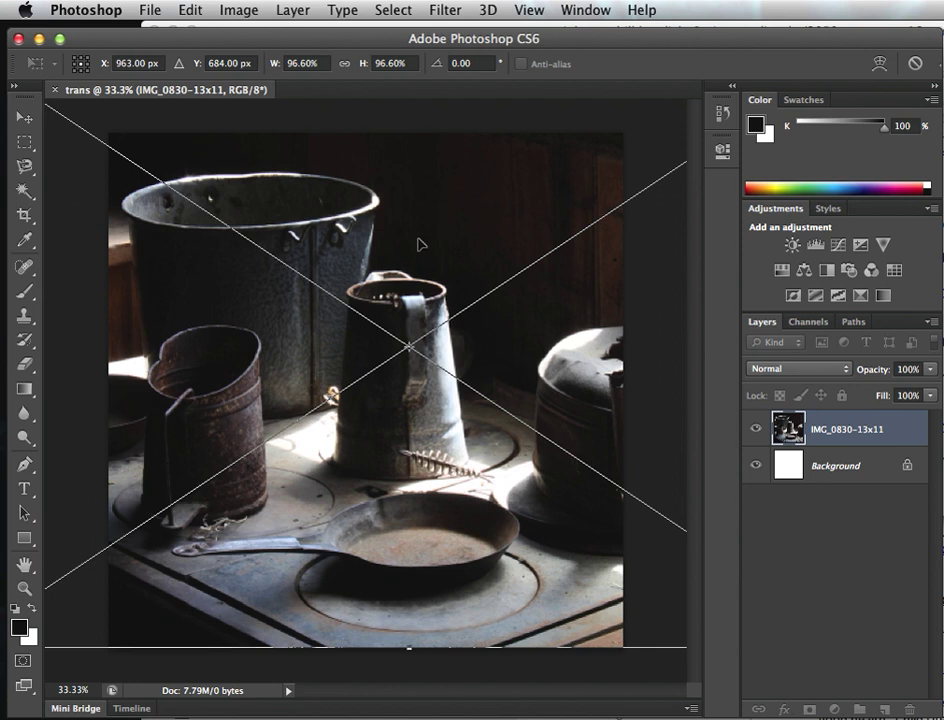
key(Return)
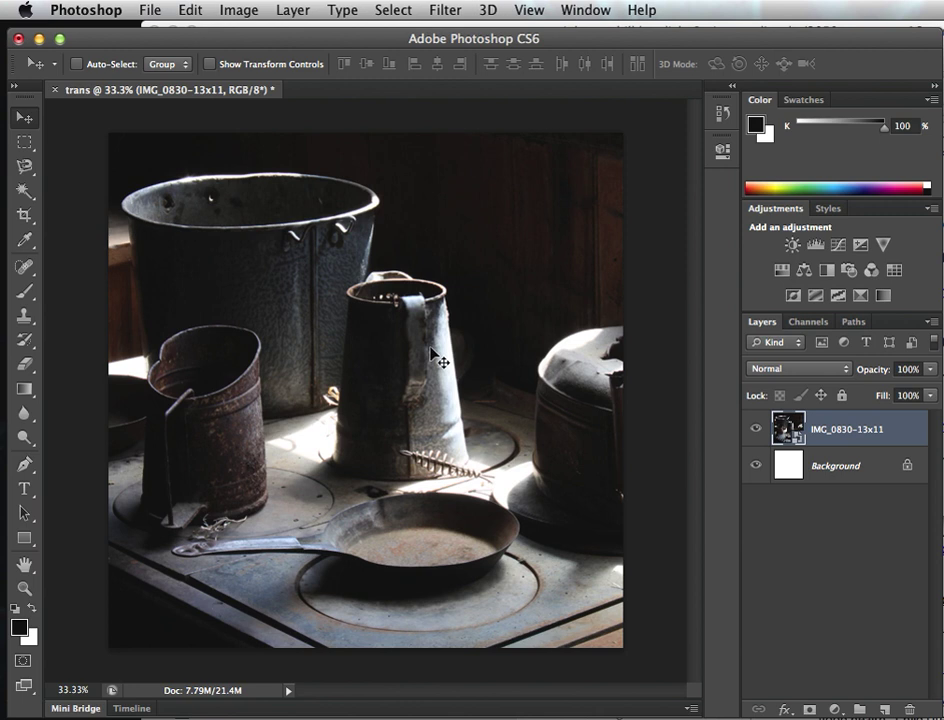
- Nudge the photo a few pixels with the arrow keys to fine-tune its position
key(Right)
key(Right)
key(Right)
key(Right)
key(Right)
key(Right)
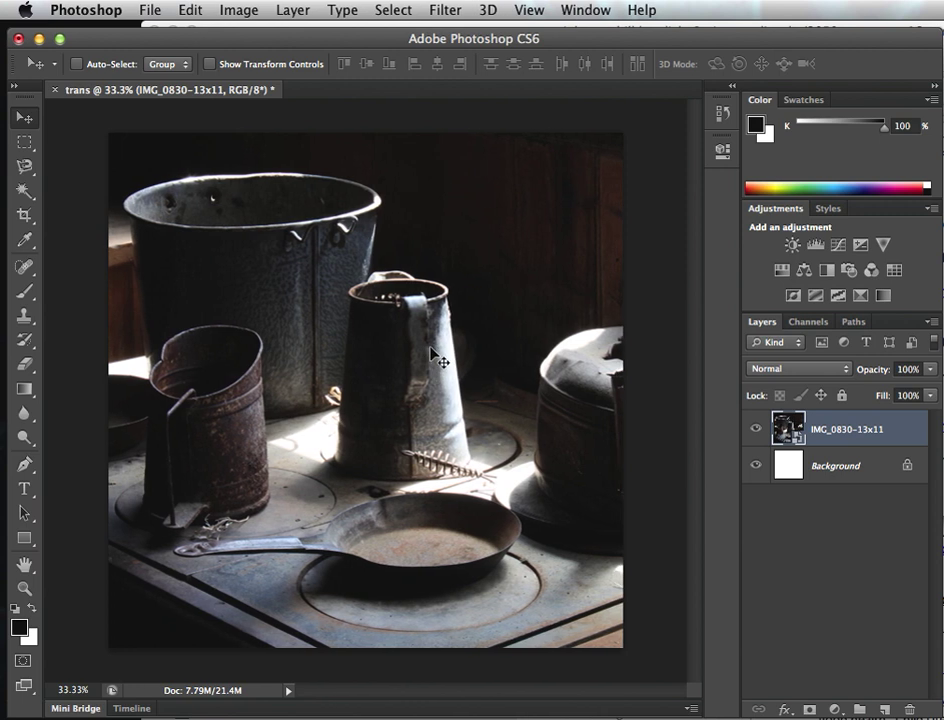
key(Left)
key(Left)
key(Left)
key(Left)
key(Left)
key(Left)
key(Down)
key(Down)
key(Down)
key(Down)
key(Down)
key(Down)
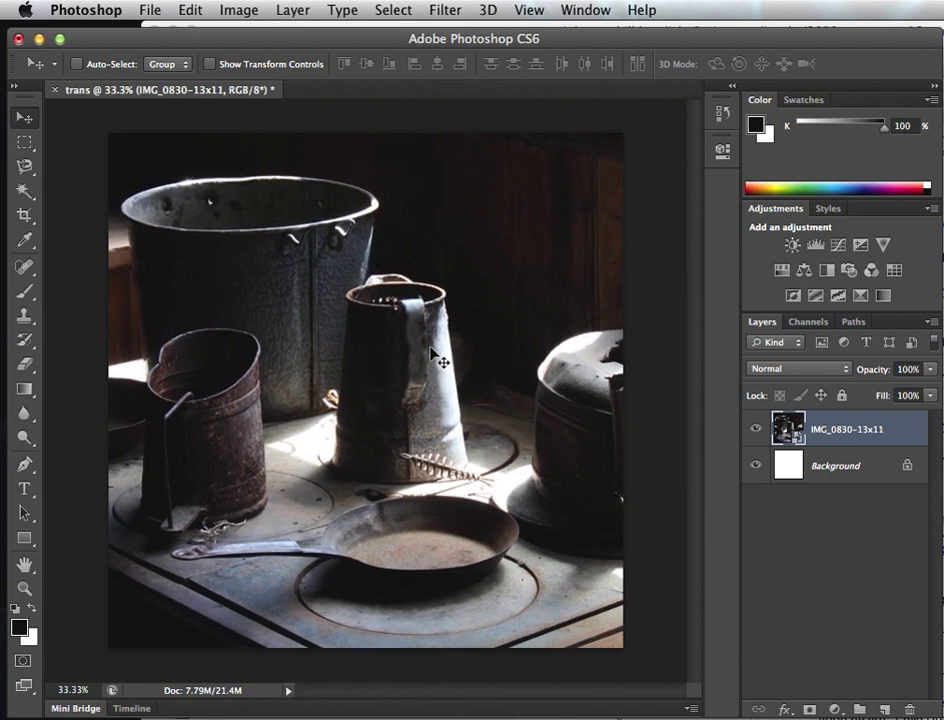
key(Up)
key(Up)
key(Up)
key(Up)
key(Up)
key(Up)
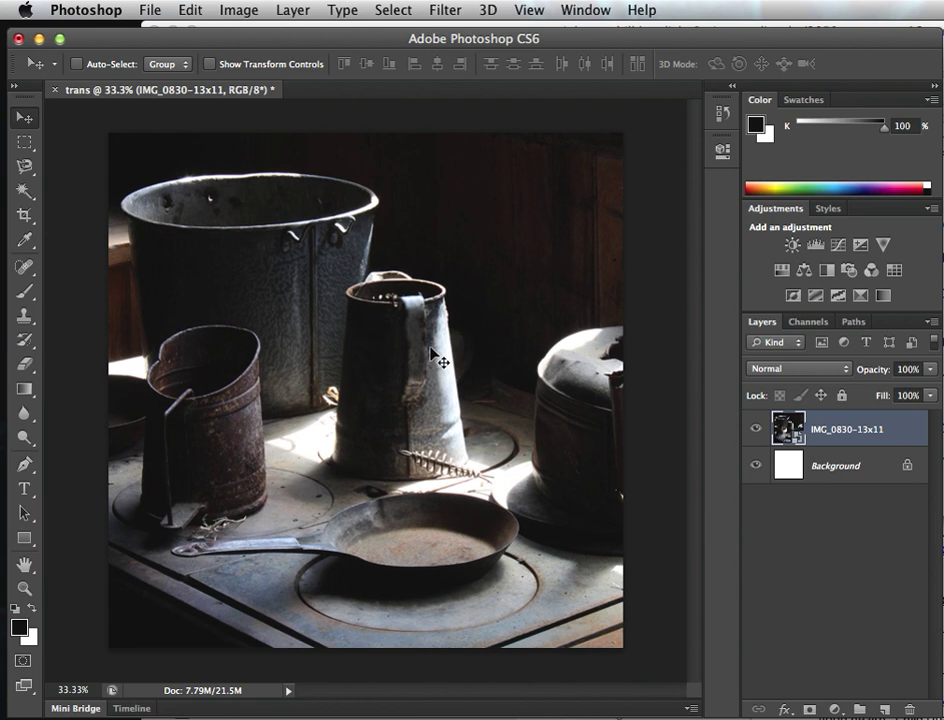
key(Down)
key(Down)
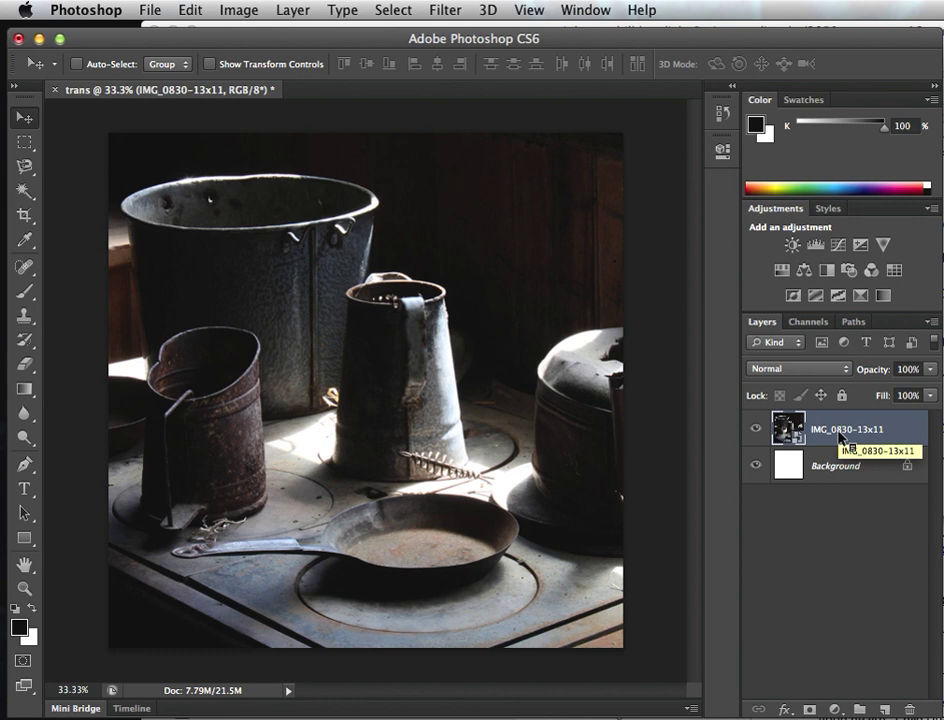
- Rasterize the IMG_0830-13x11 layer so it is no longer a smart object
right_click(840, 437)
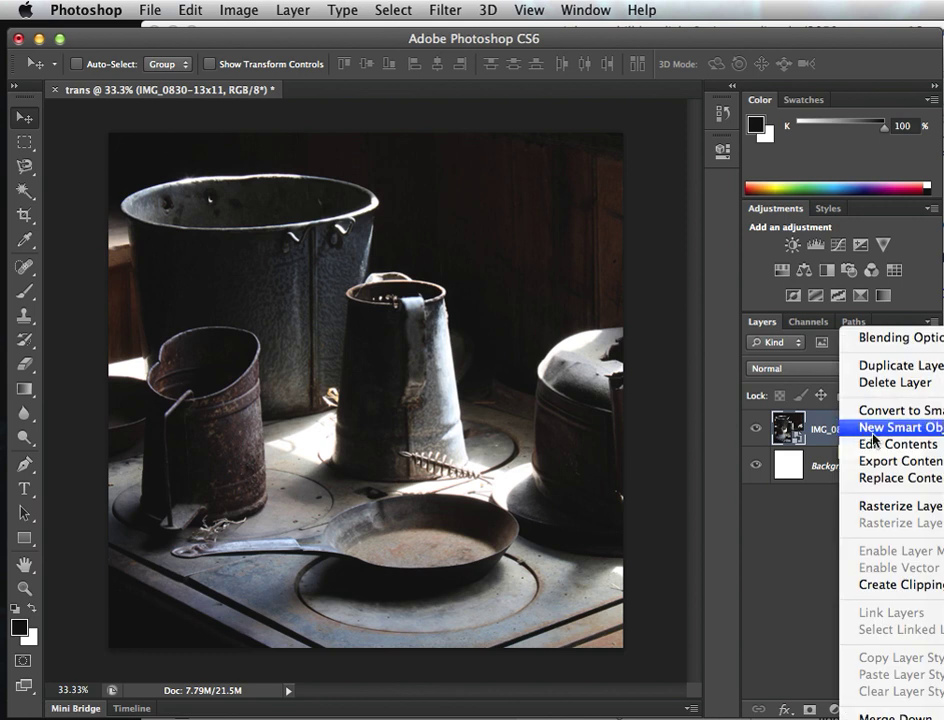
click(876, 508)
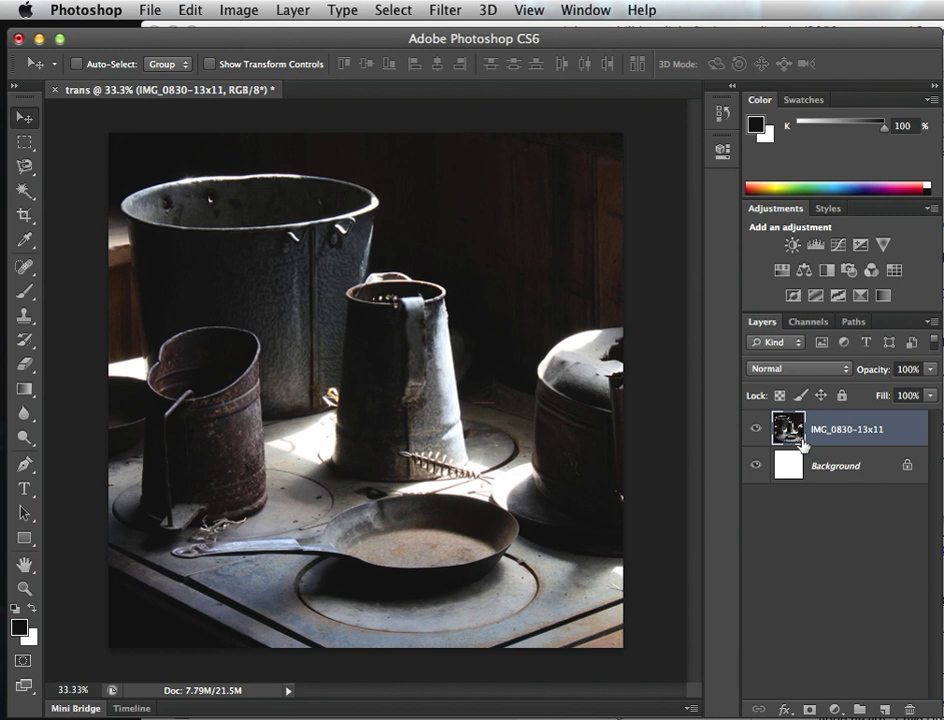
click(152, 12)
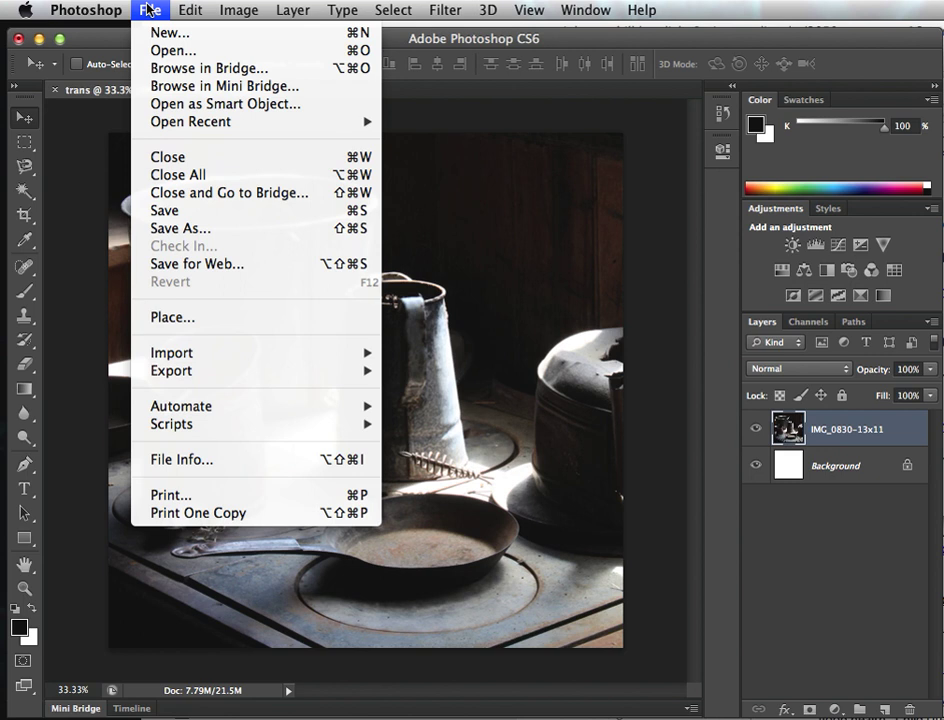
- Open the Print settings, keeping bear1-color-employee as the printer
click(166, 496)
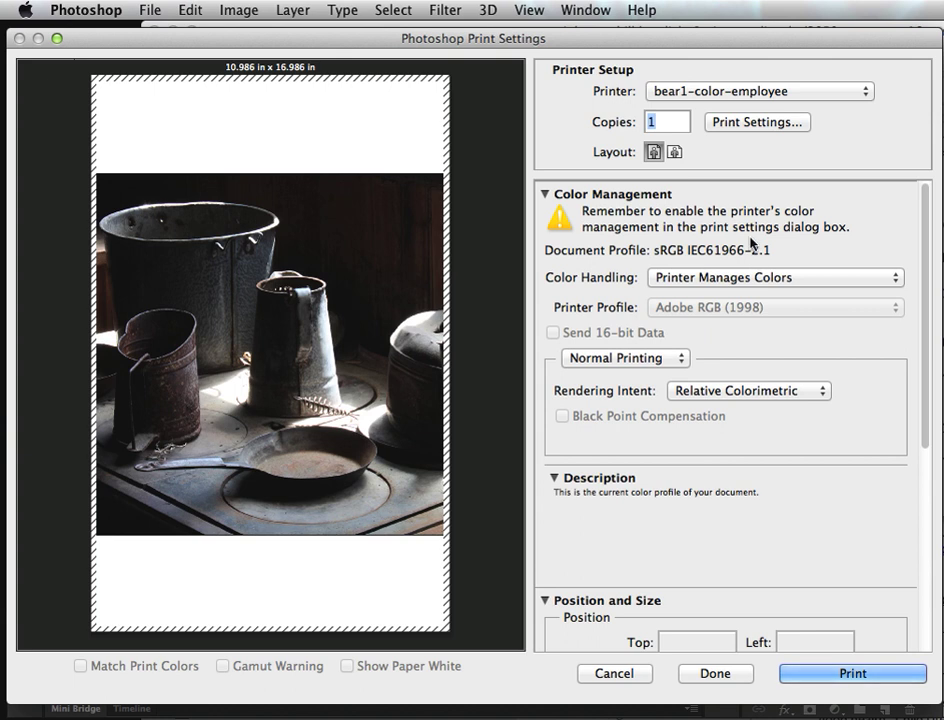
click(698, 93)
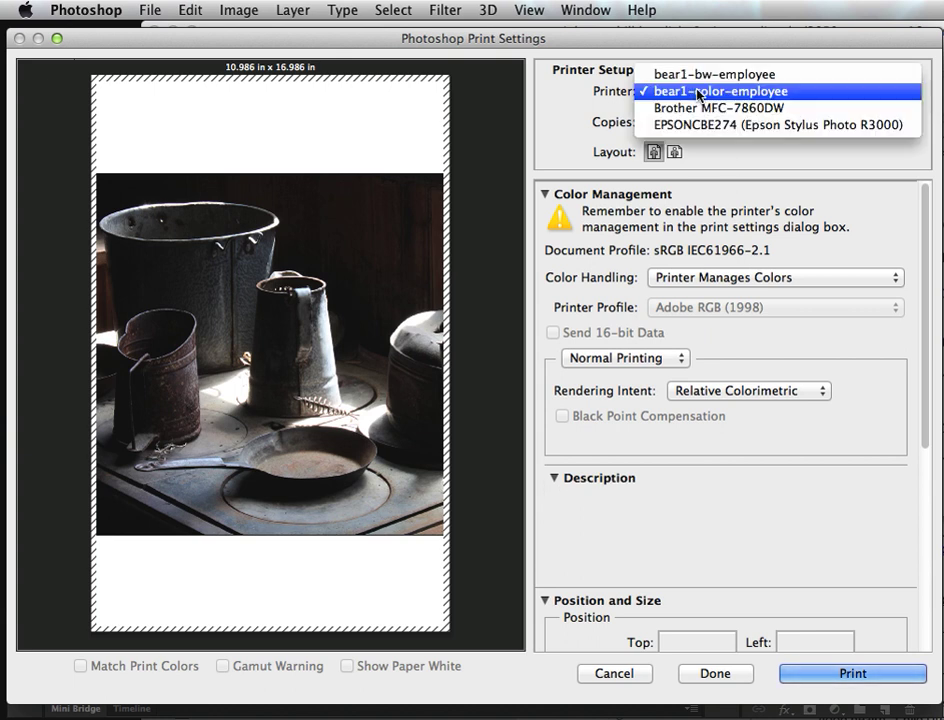
click(801, 92)
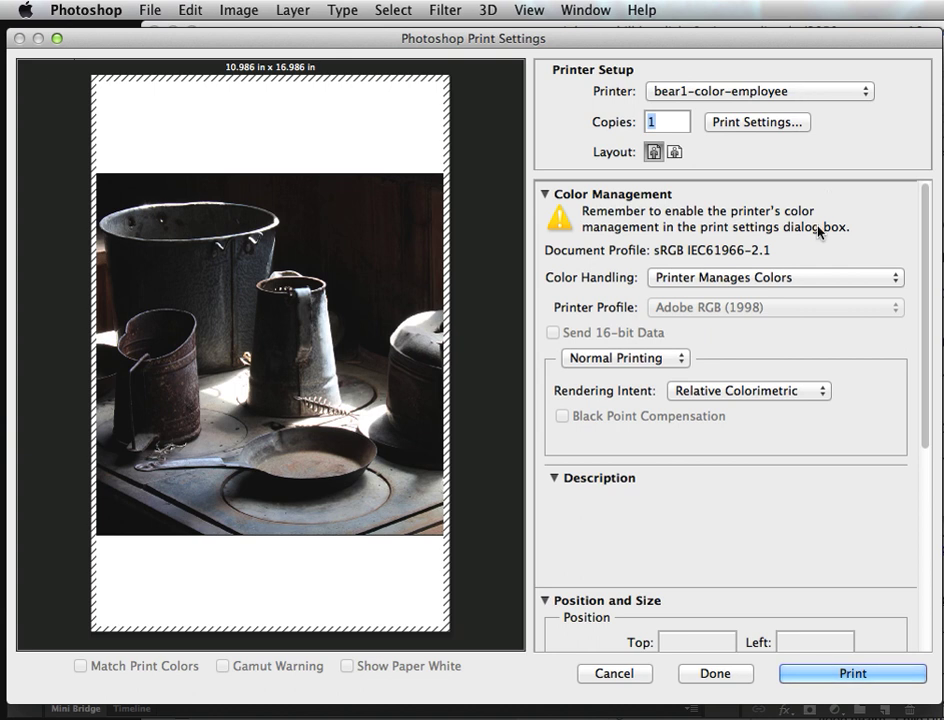
- Set the printer's paper size to Tabloid 11 × 17 in and dismiss the ColorSync warning
click(782, 126)
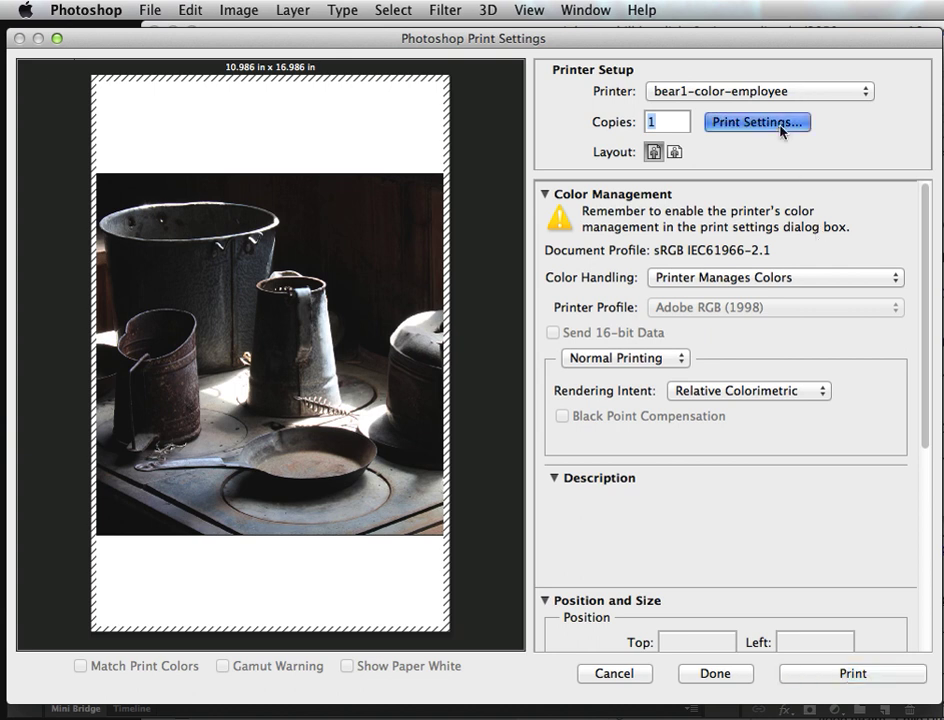
click(766, 298)
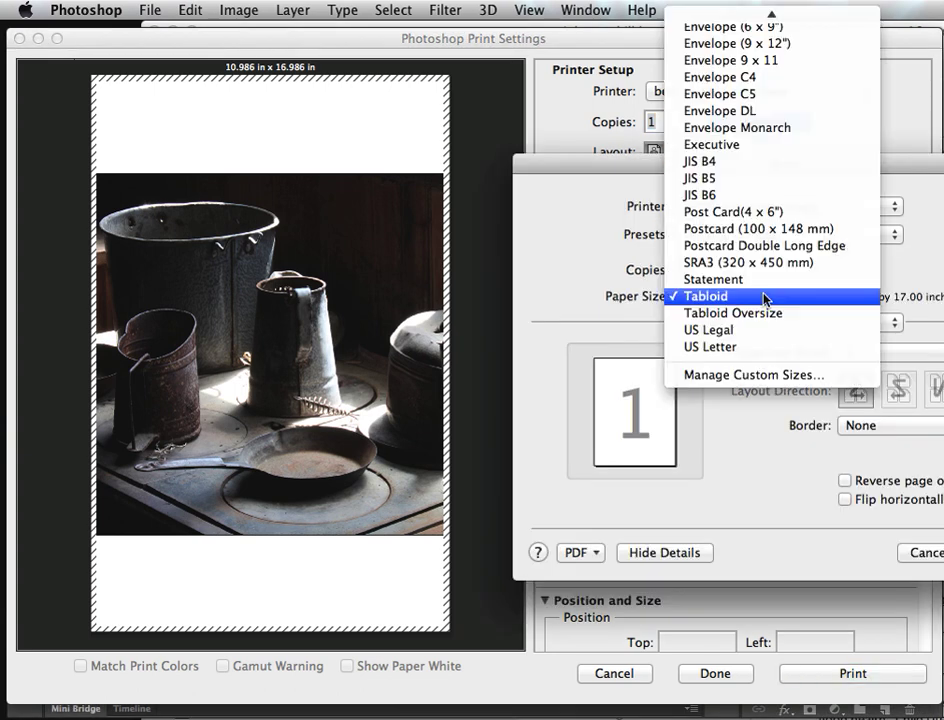
click(760, 347)
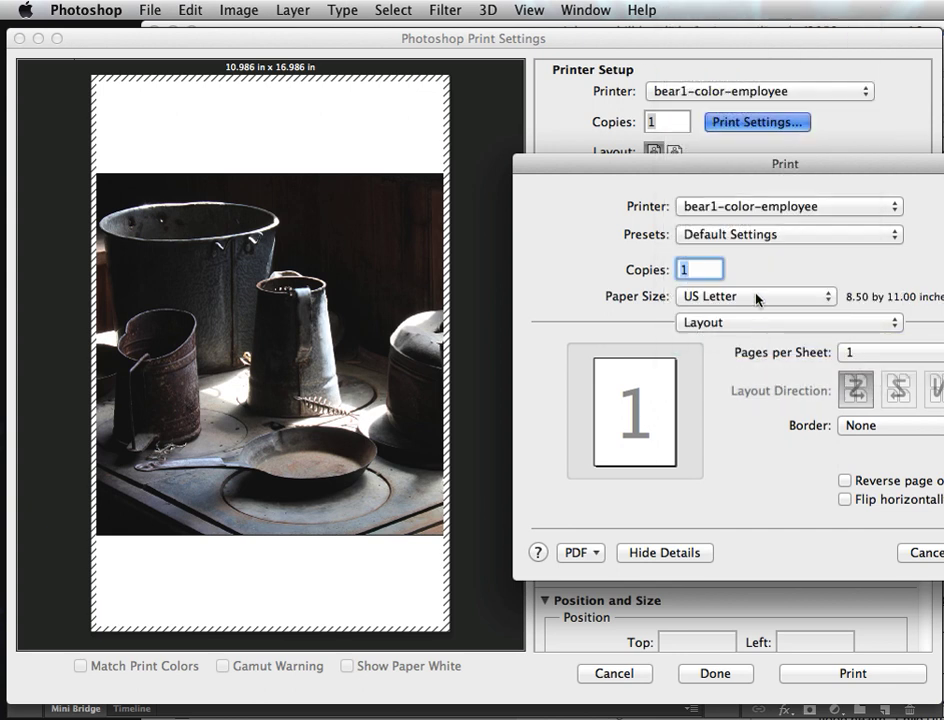
click(760, 296)
click(752, 246)
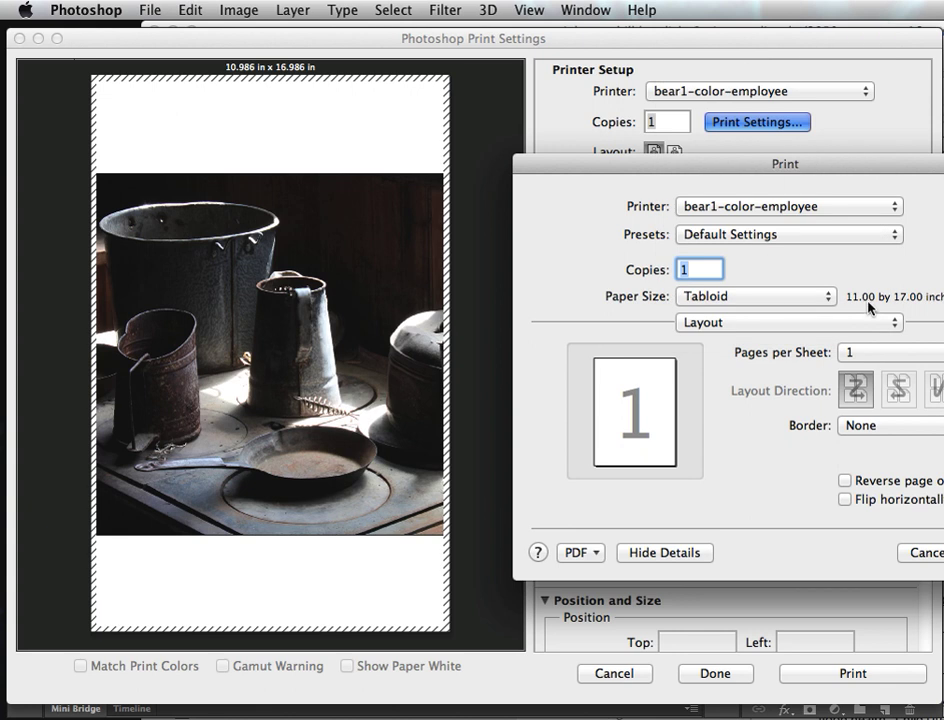
drag(822, 167, 570, 139)
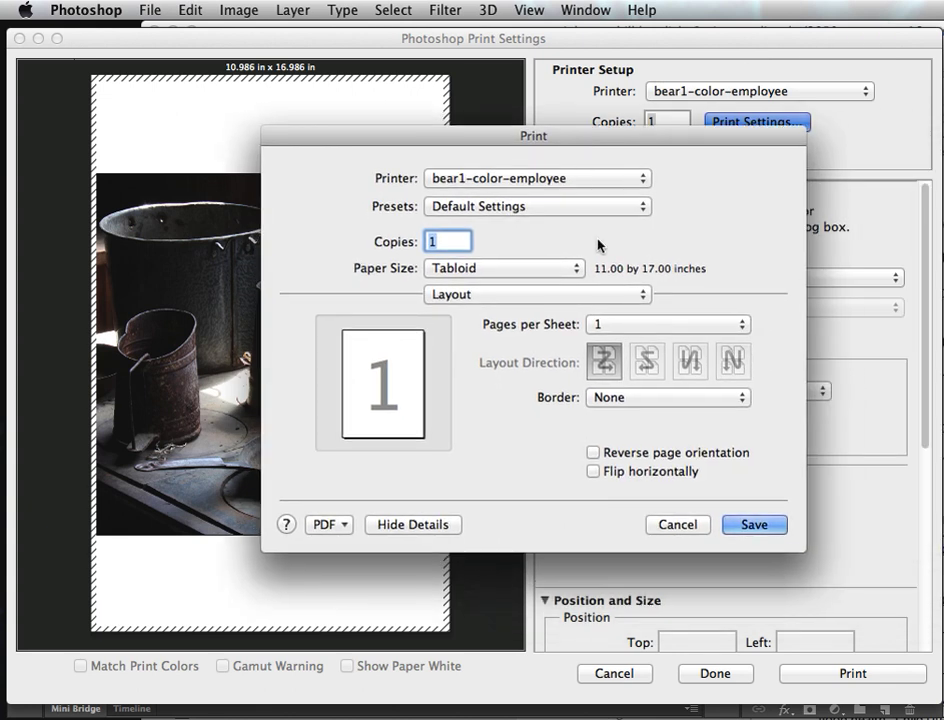
click(755, 527)
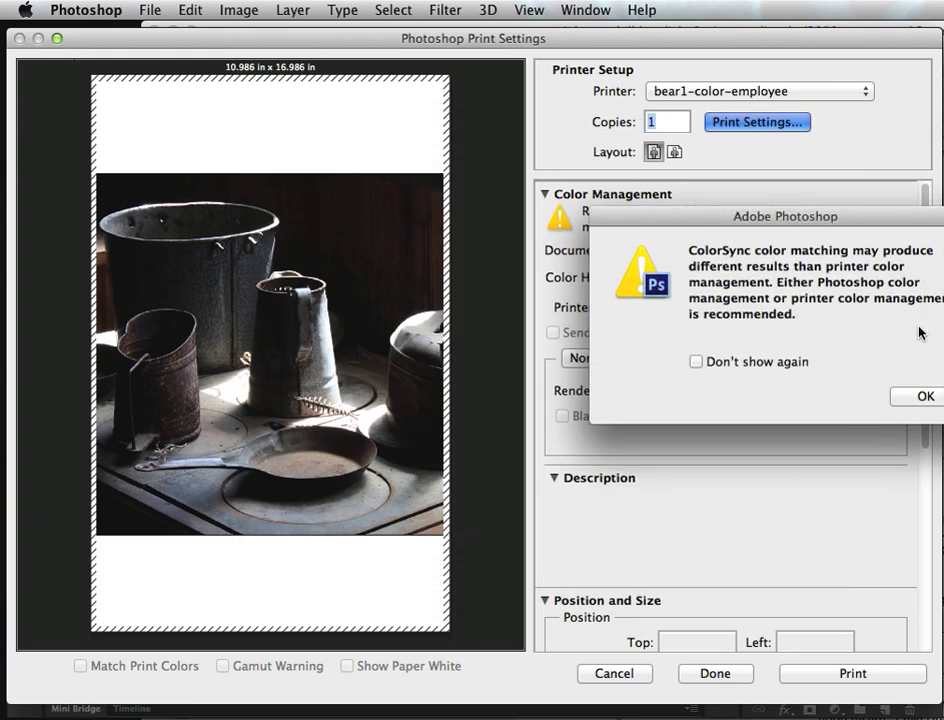
drag(797, 203, 668, 173)
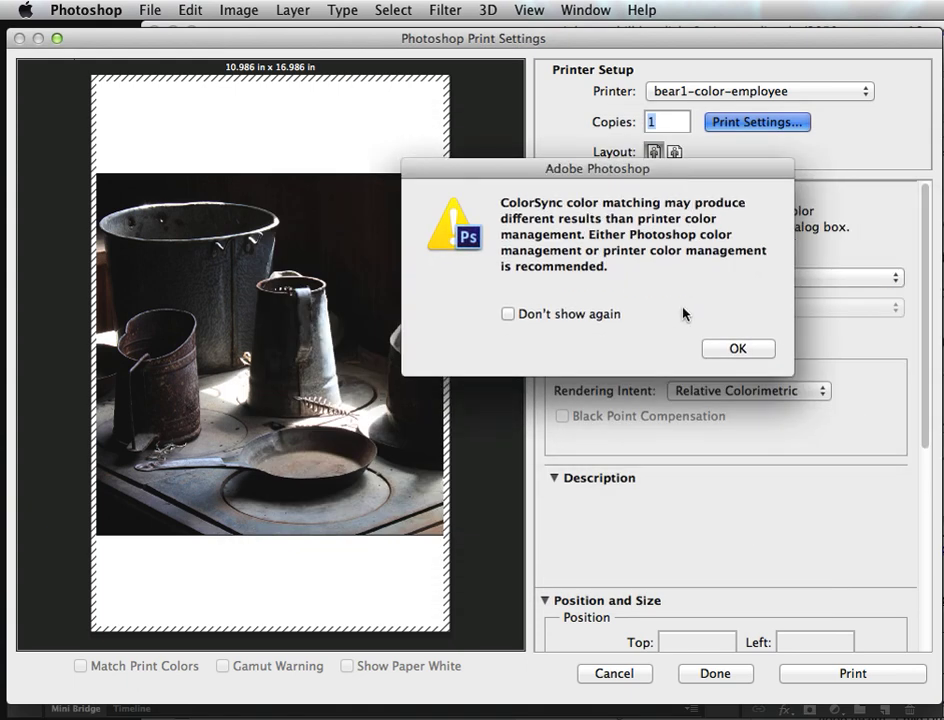
click(735, 350)
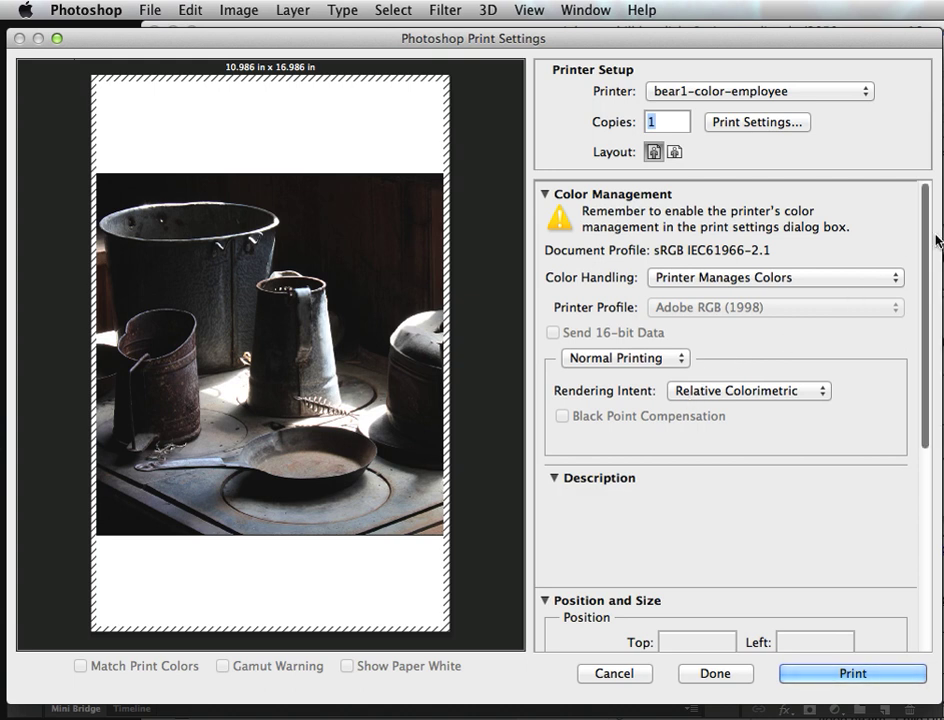
- Enable Scale to Fit Media (96.33%) and Corner Crop Marks in the print settings
drag(926, 243, 917, 417)
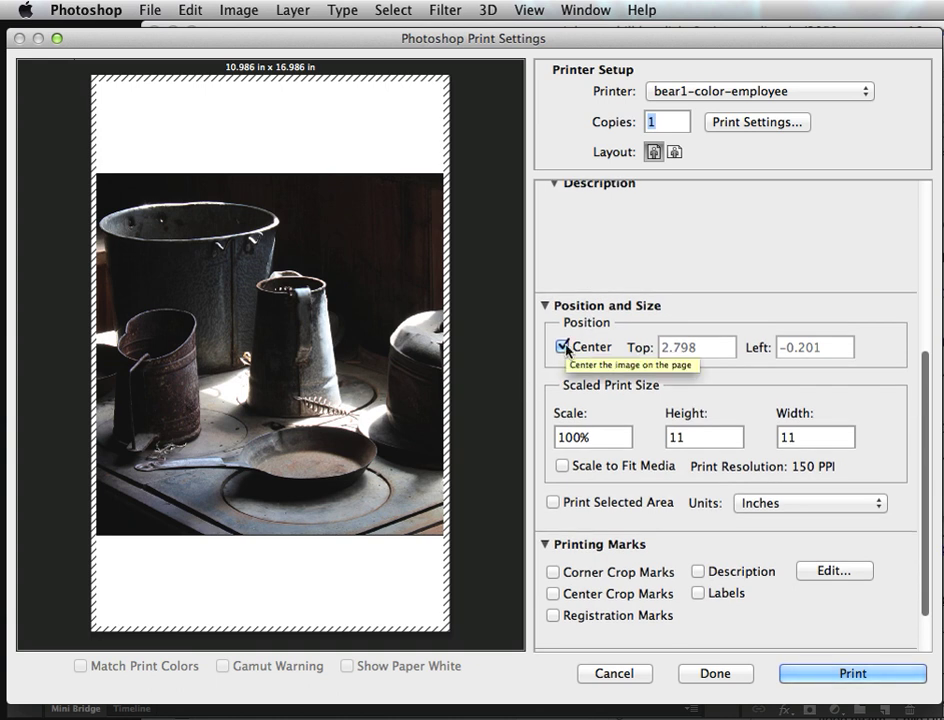
click(562, 466)
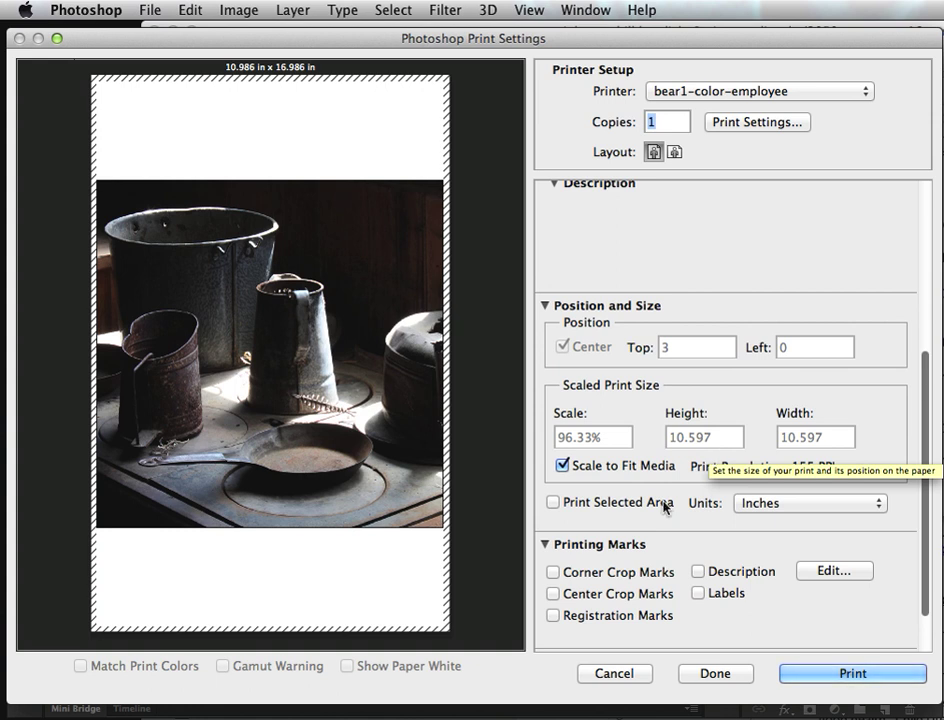
click(553, 573)
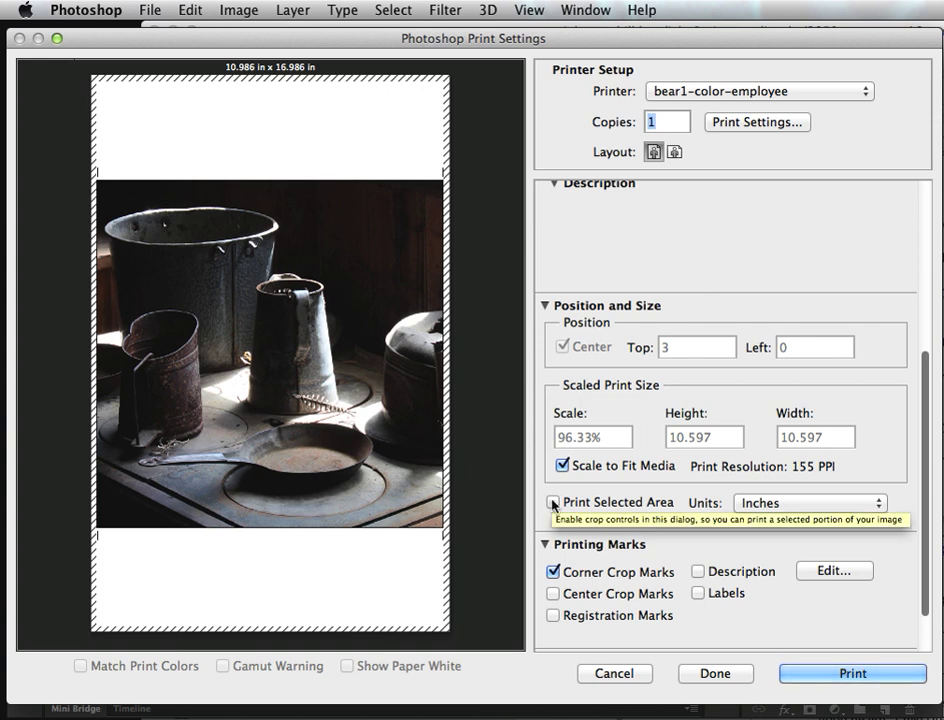
- Turn off Scale to Fit Media and set the print scale to 92%, giving 10.12 in square
click(562, 466)
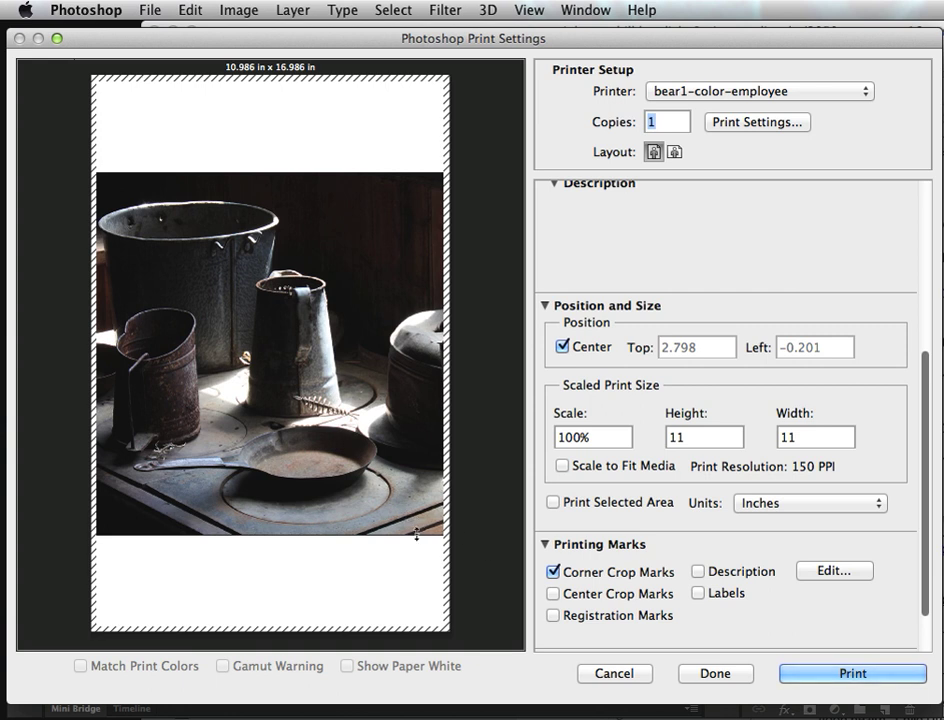
drag(416, 533, 414, 521)
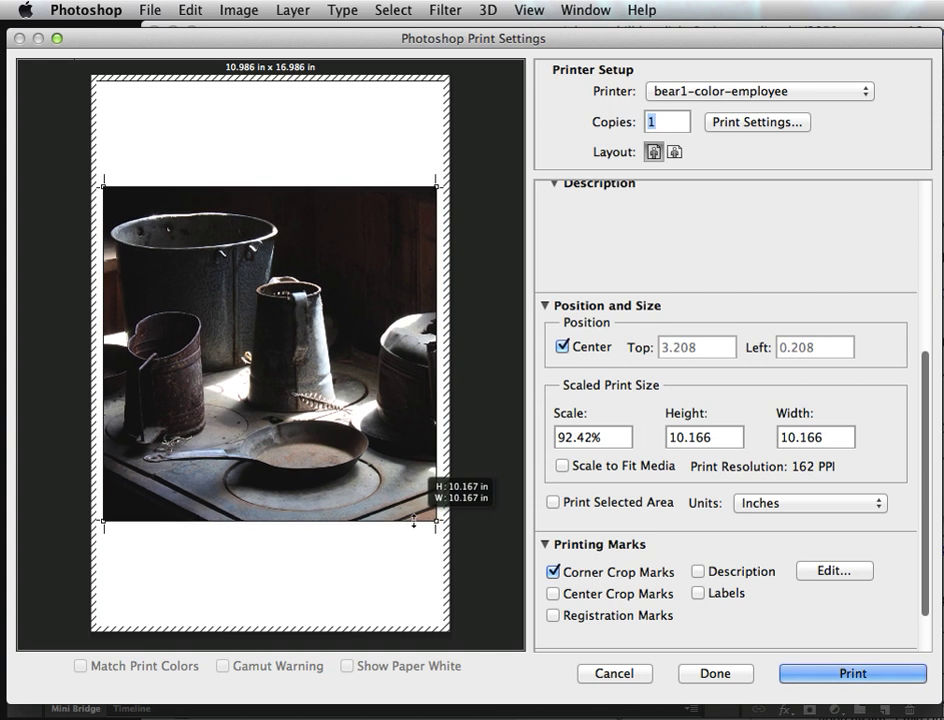
double_click(563, 435)
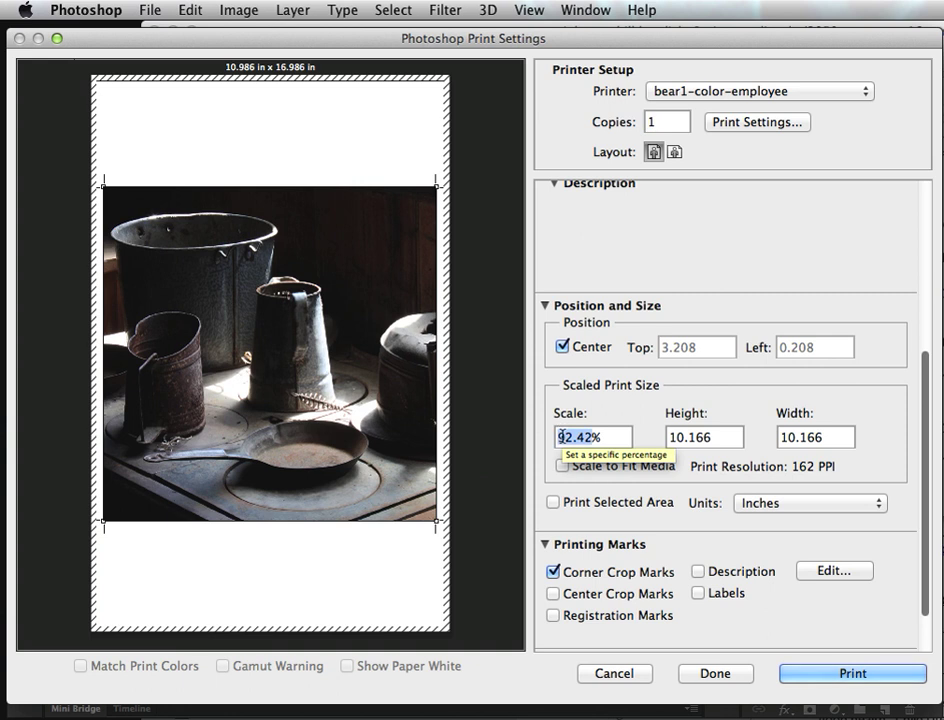
text(95)
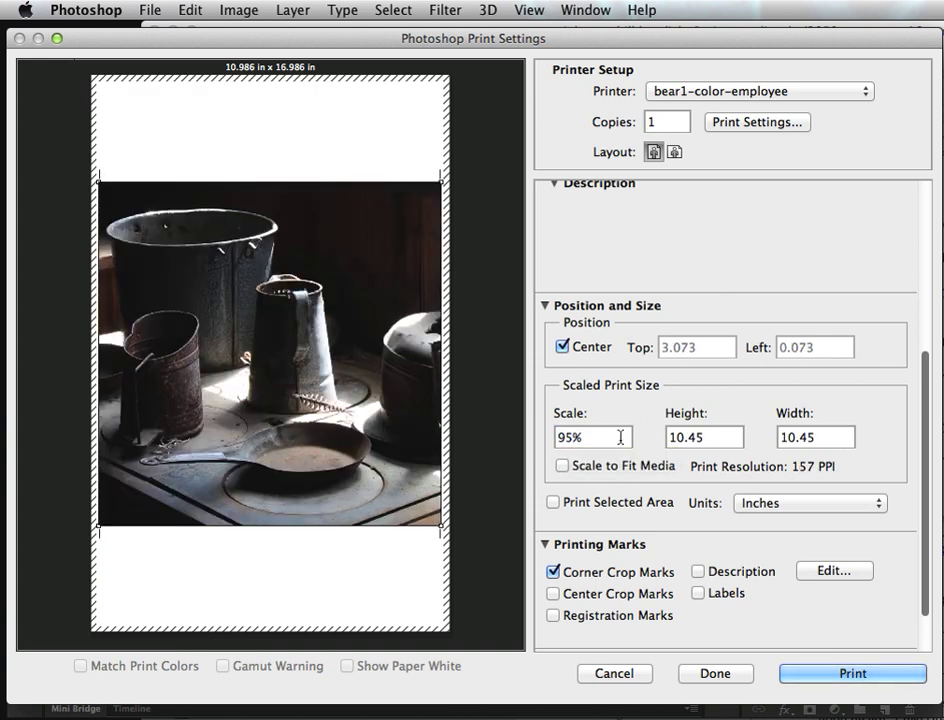
key(BackSpace)
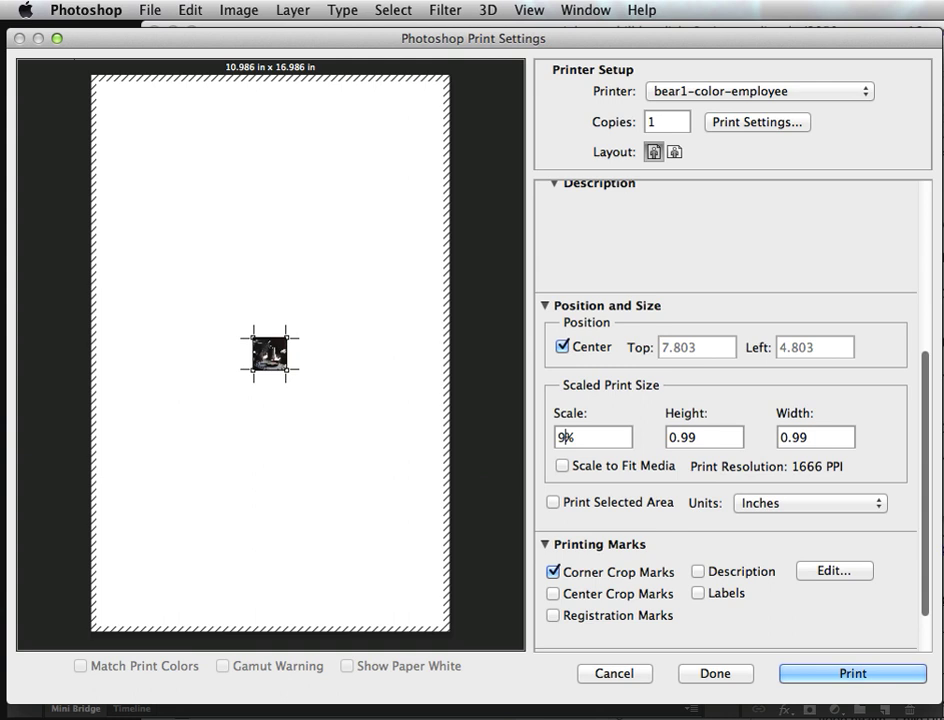
text(2)
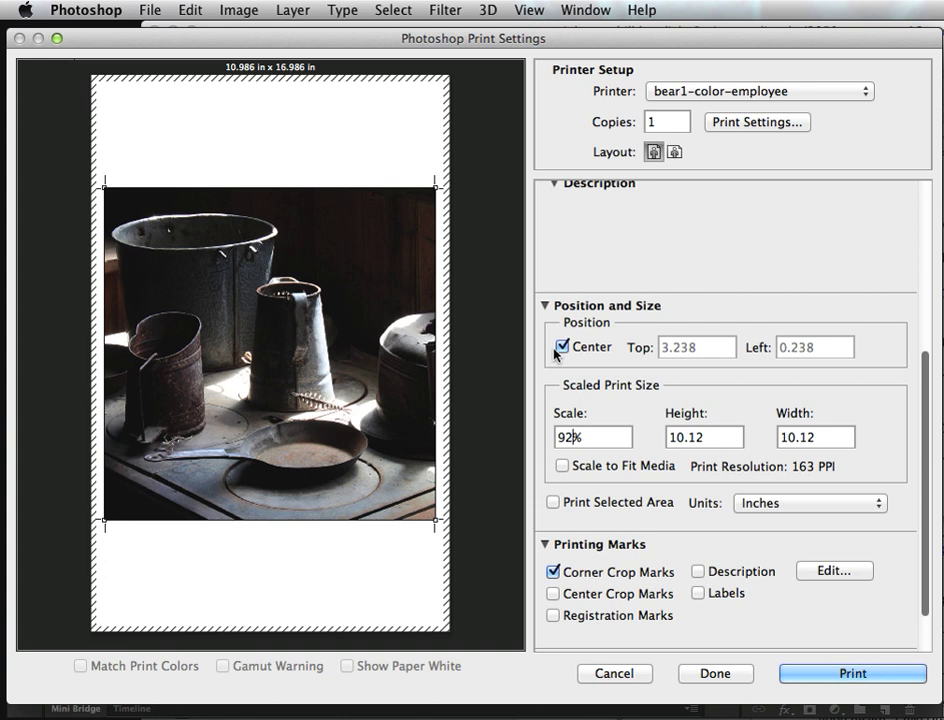
- Print the photo on Tabloid paper with 1 copy, acknowledging both ColorSync warnings
click(816, 676)
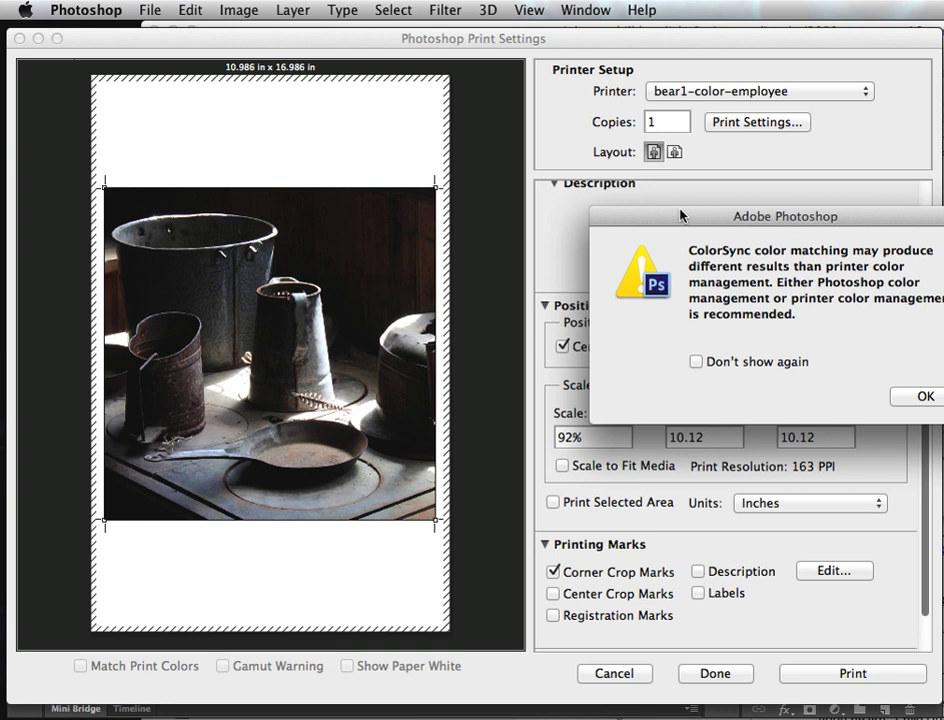
drag(680, 215, 245, 131)
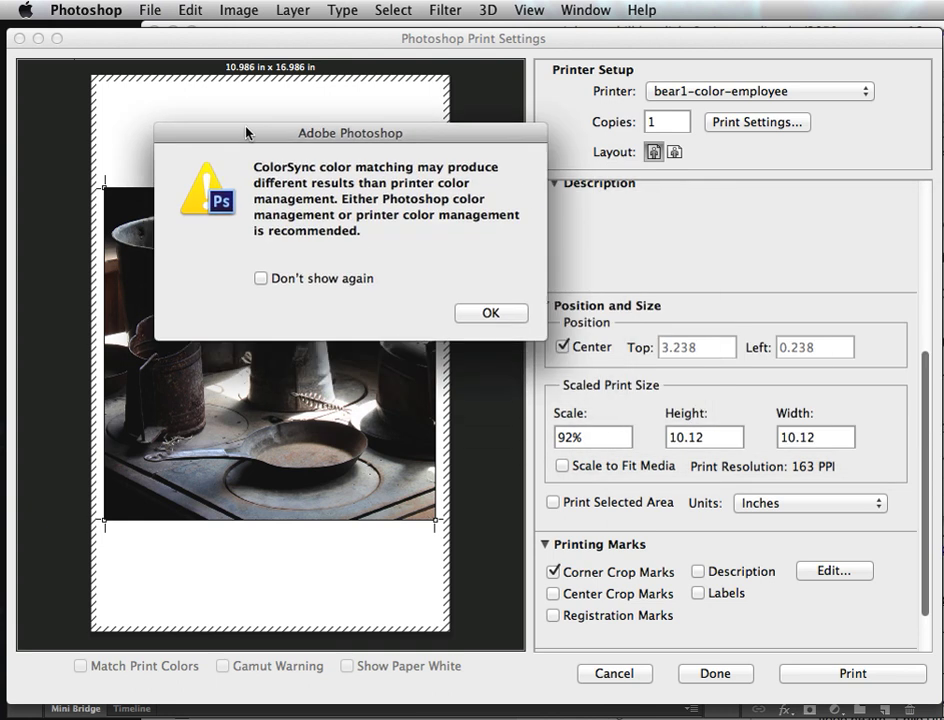
click(489, 314)
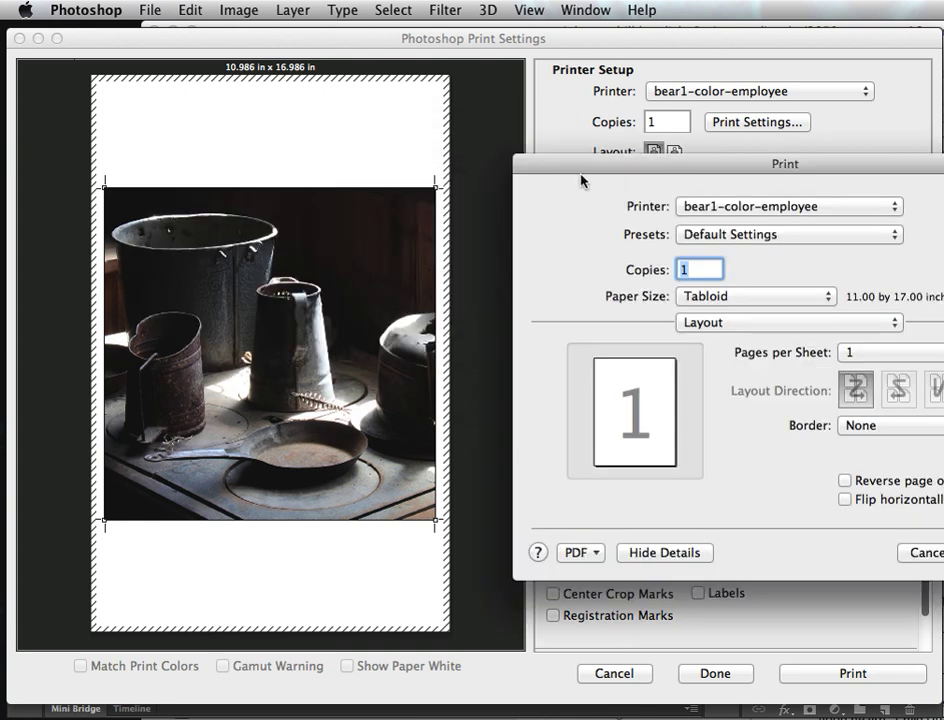
drag(593, 163, 171, 64)
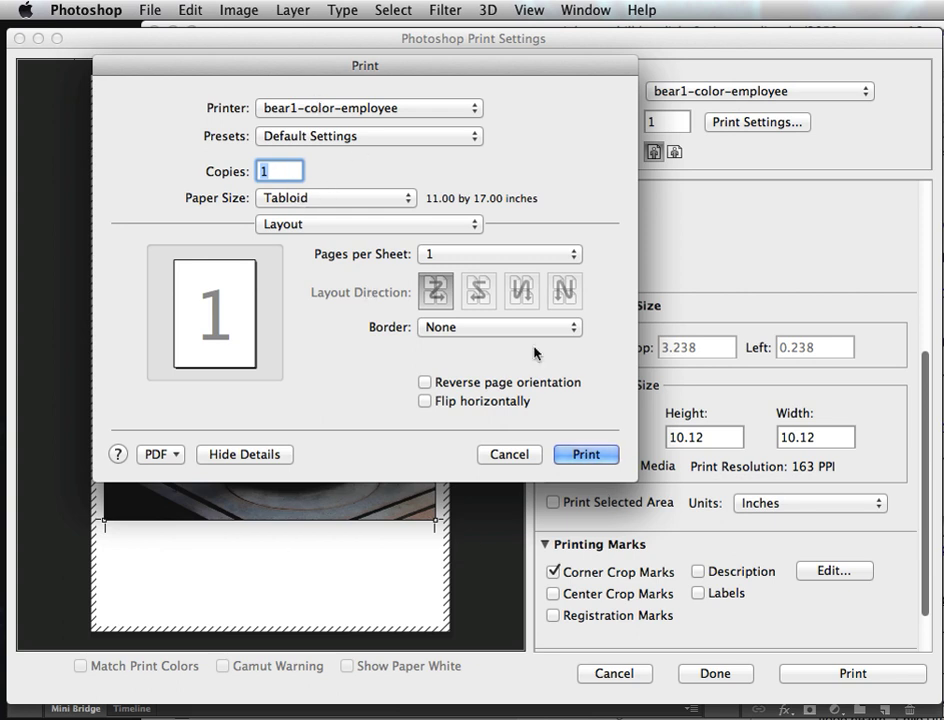
click(587, 455)
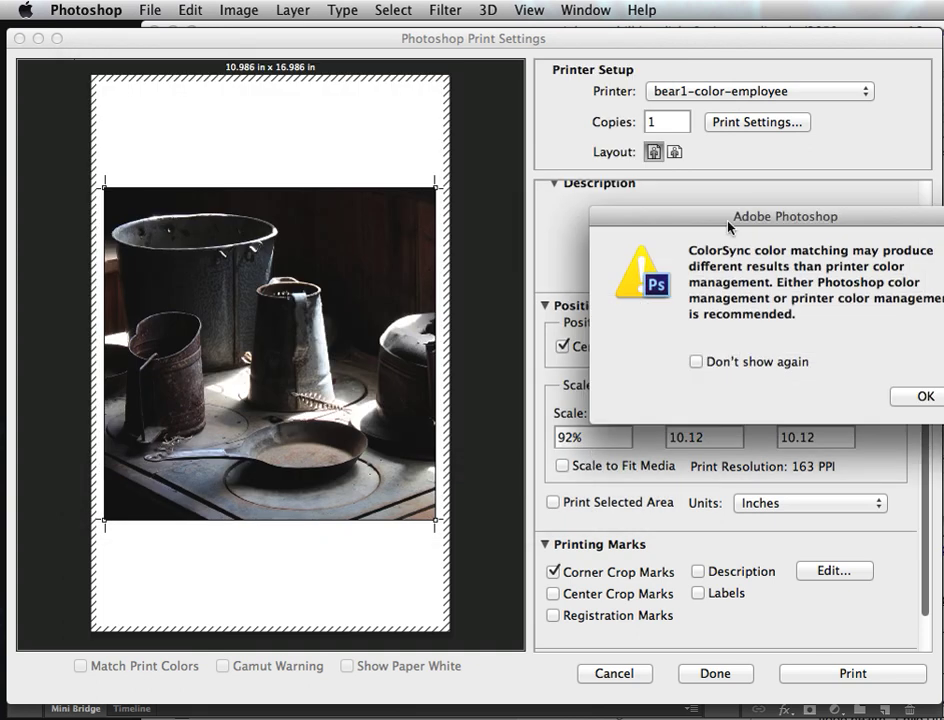
drag(707, 222, 308, 111)
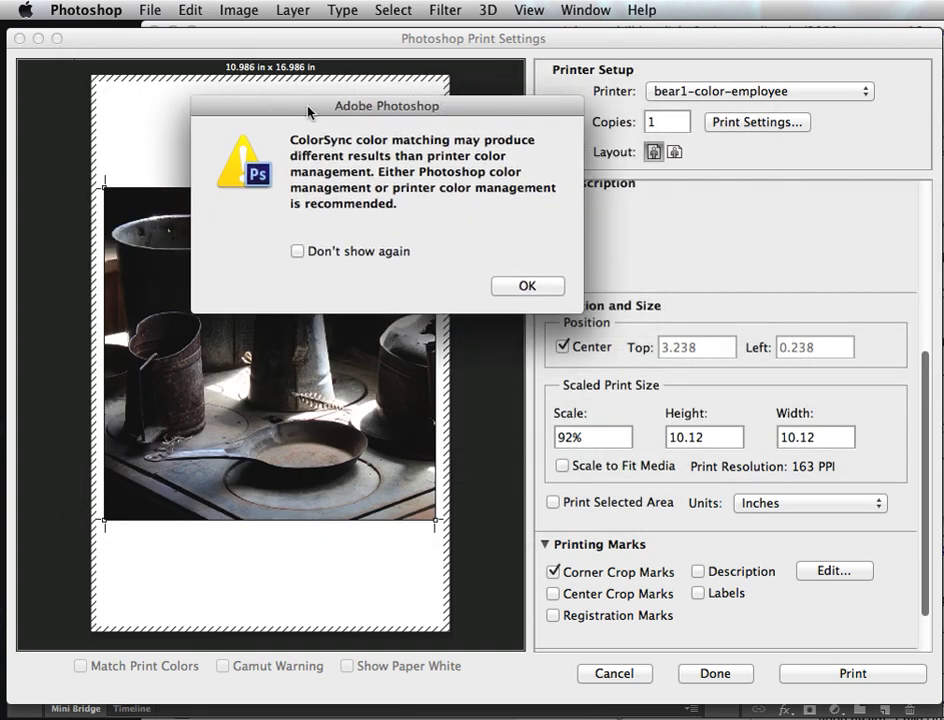
click(522, 291)
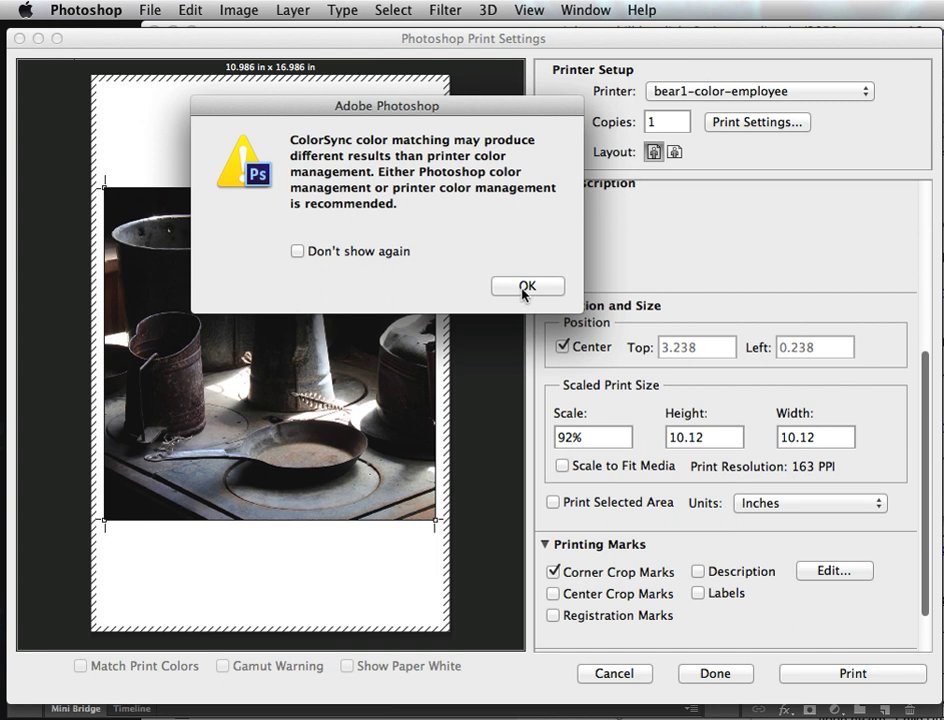